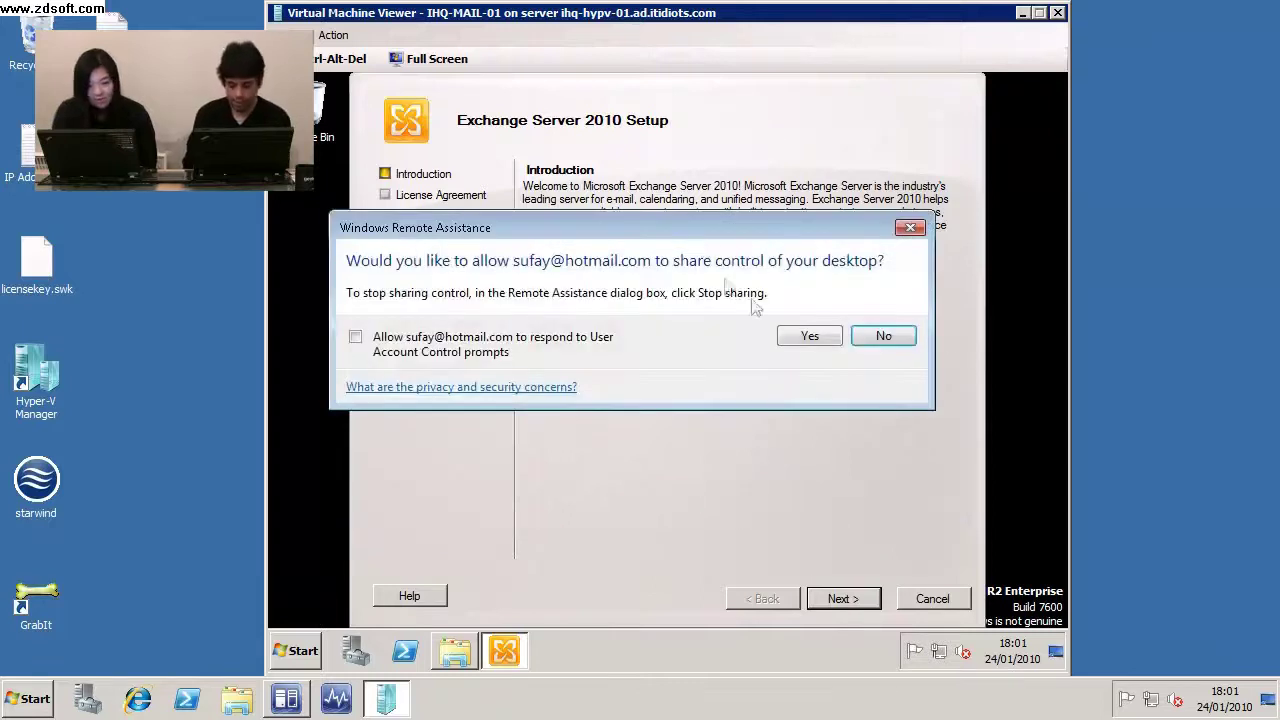
Allow the remote helper to control the desktop, then advance from Introduction to the License Agreement page
click(820, 341)
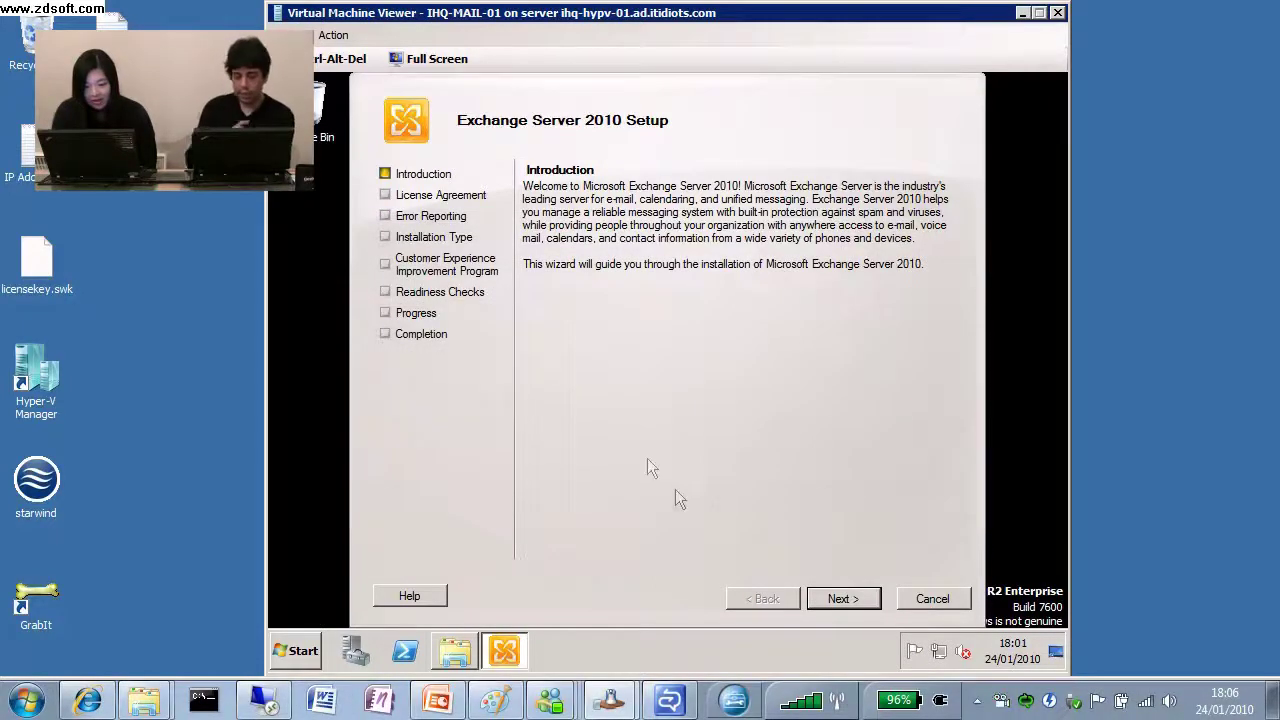
click(855, 603)
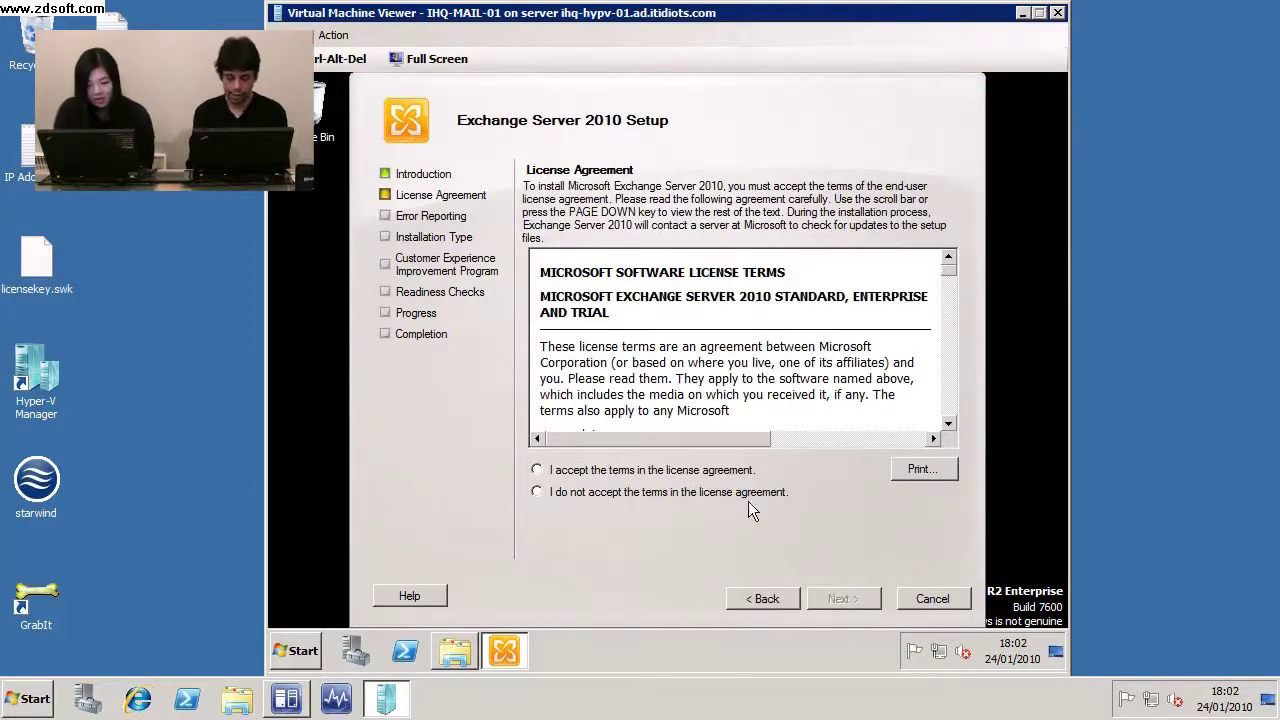
Accept the license terms, keep error reporting at No, and choose Custom Exchange Server Installation
click(660, 472)
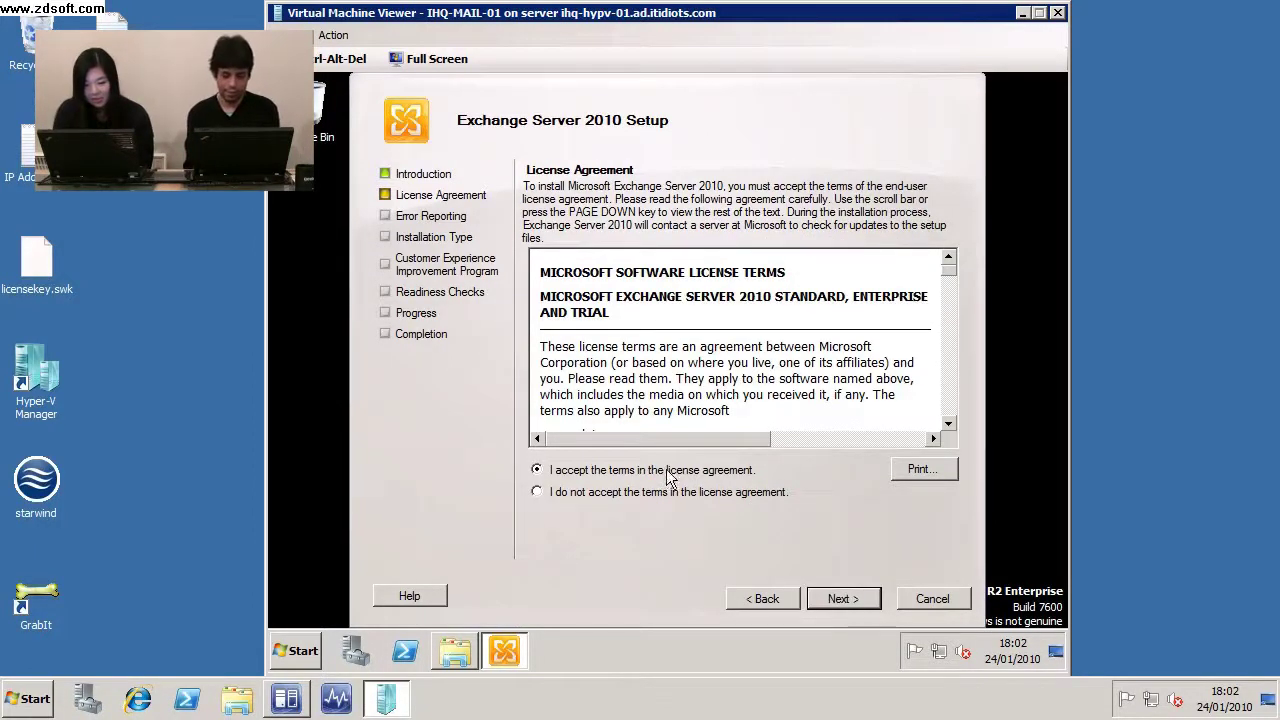
click(838, 600)
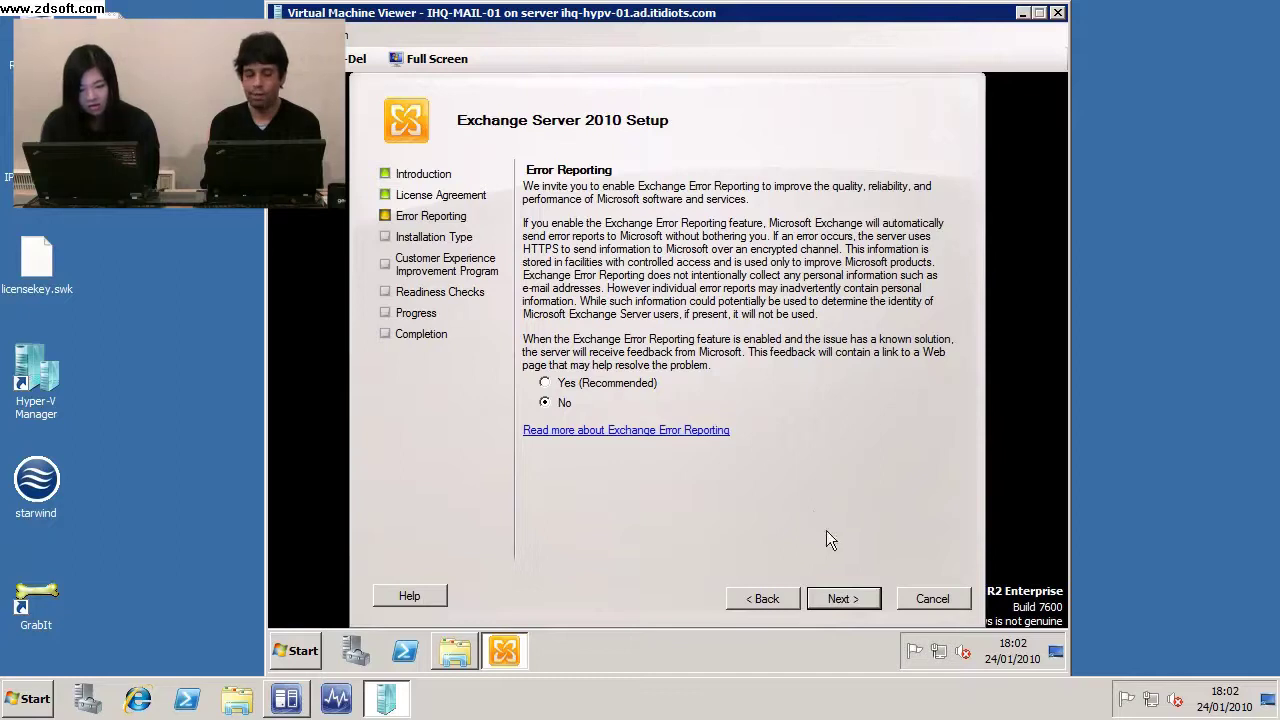
click(845, 593)
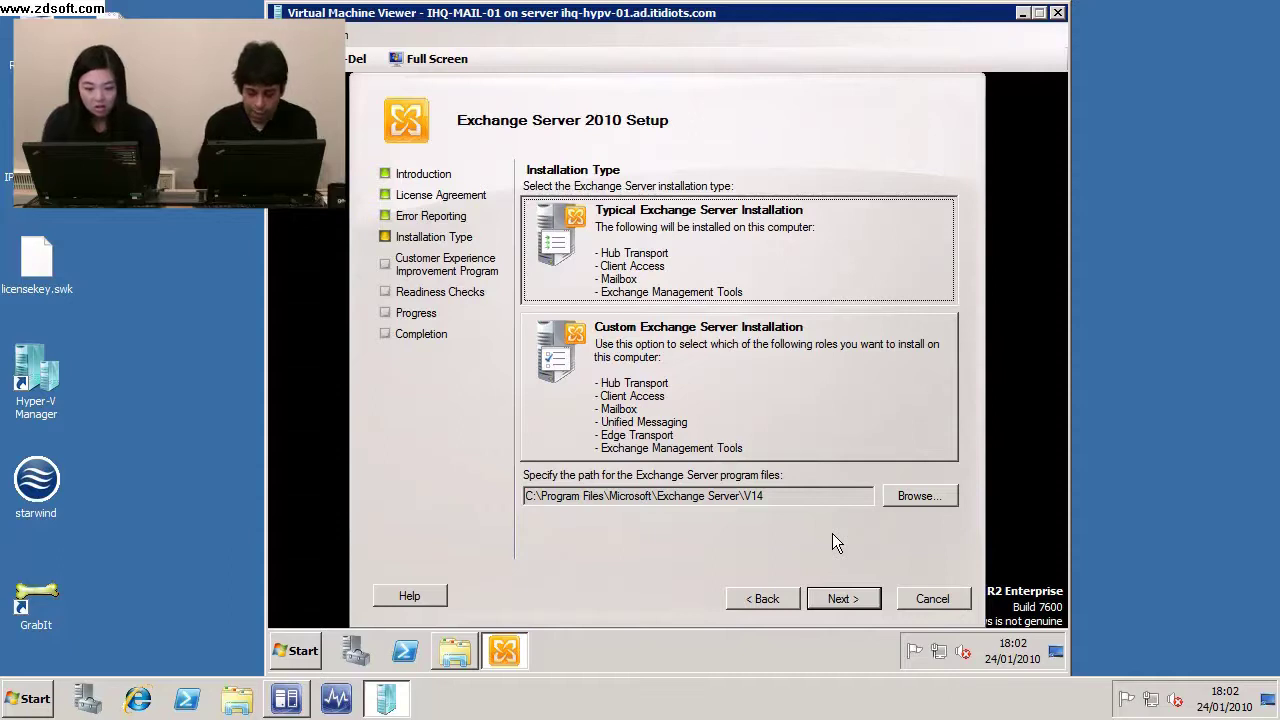
click(703, 359)
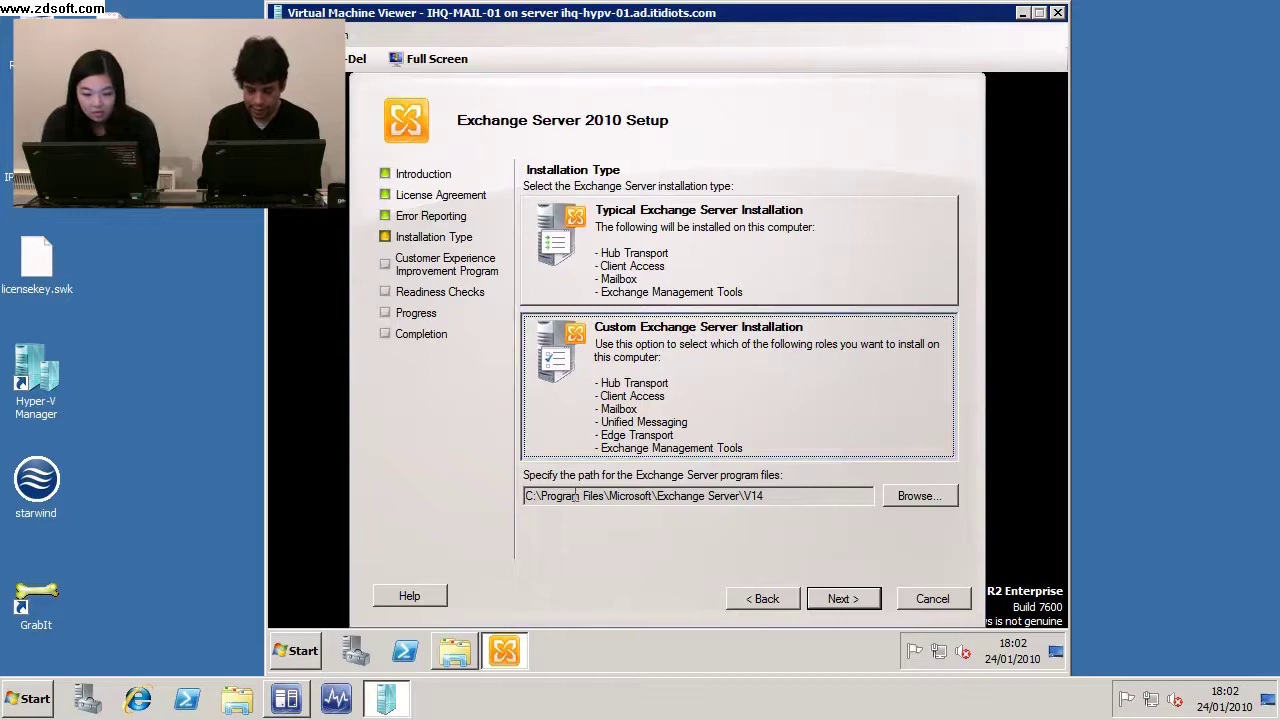
Confirm the custom installation and bring up Browse For Folder for the program files path
click(527, 494)
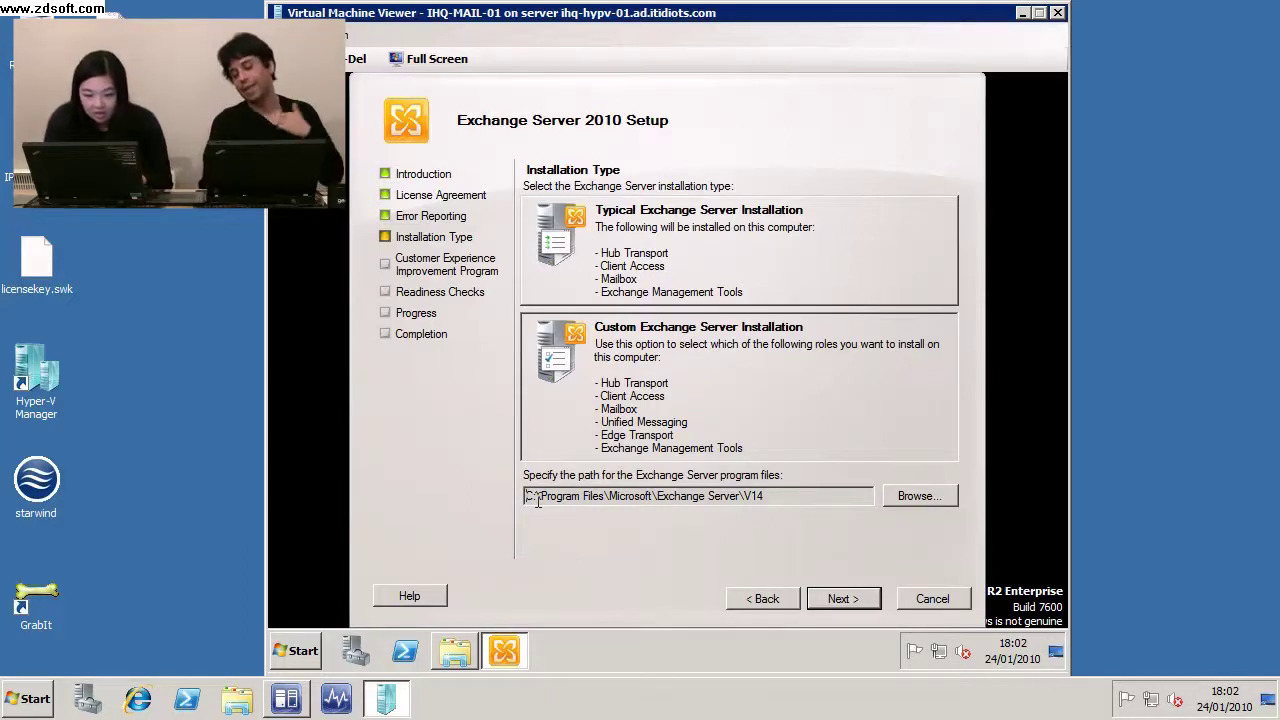
click(906, 495)
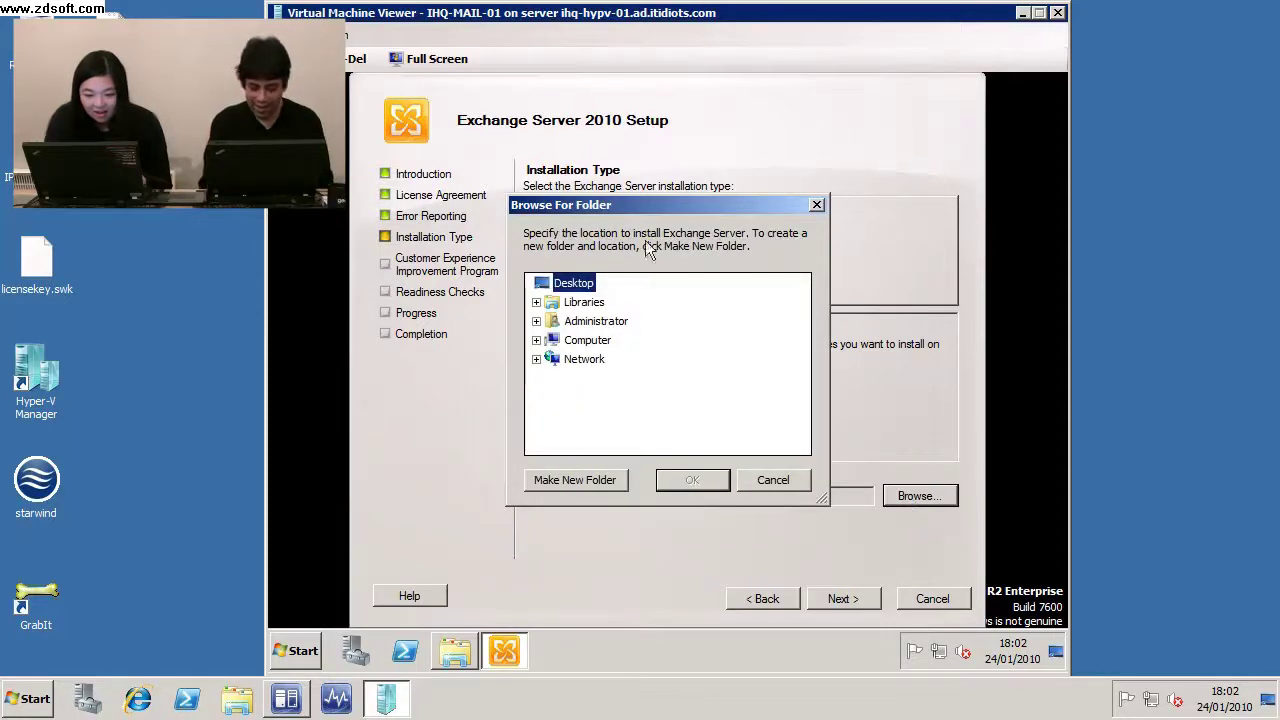
drag(646, 210, 727, 187)
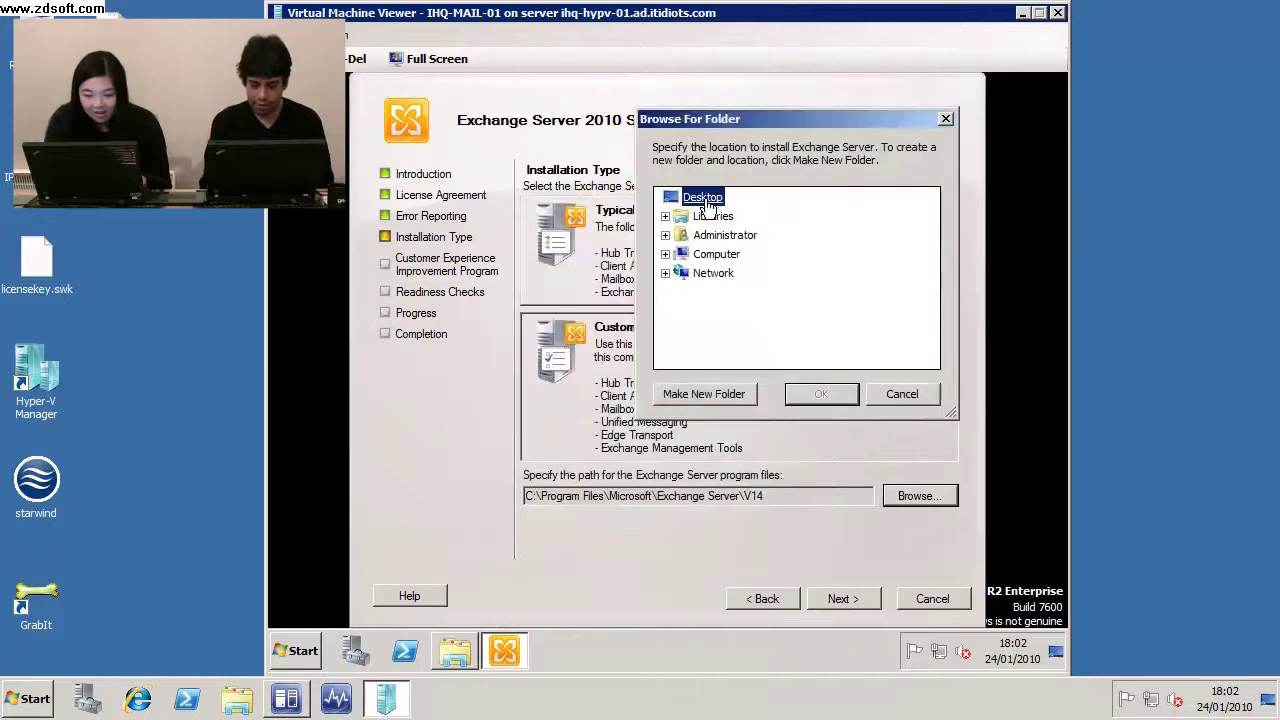
Create a 'Program Files' folder on Binaries (D:) and set it as the install path
double_click(706, 255)
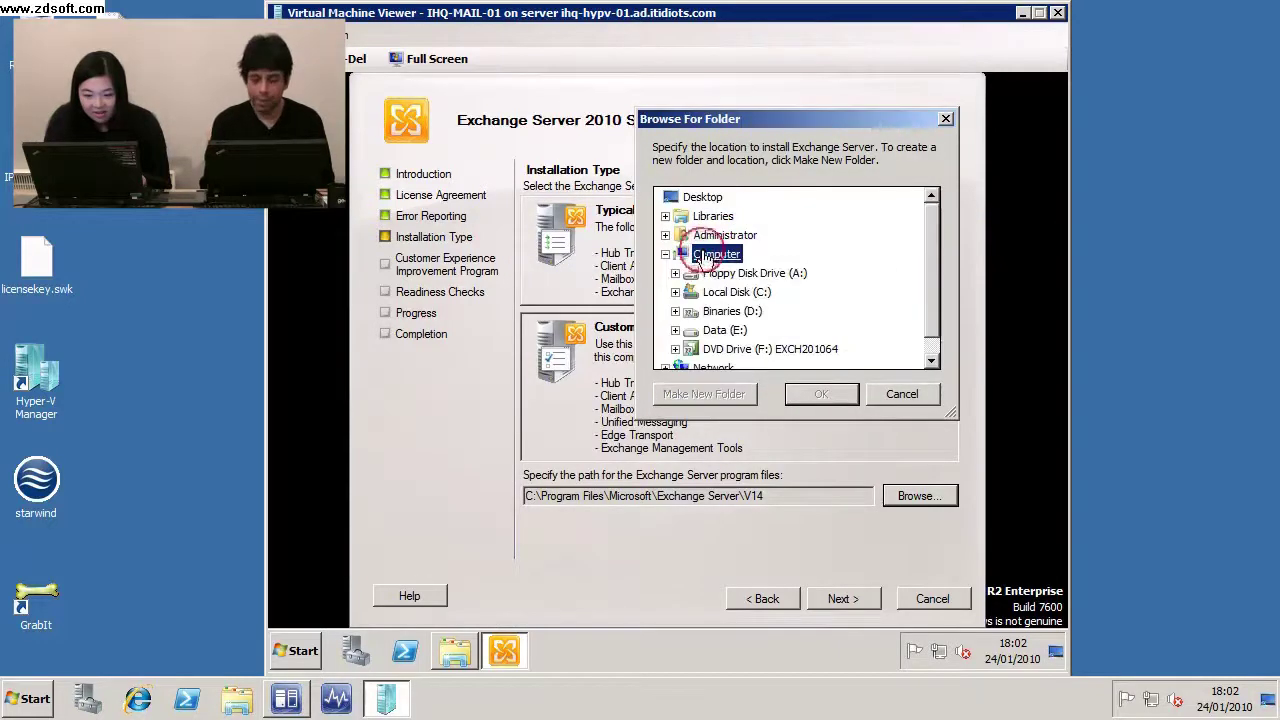
double_click(716, 311)
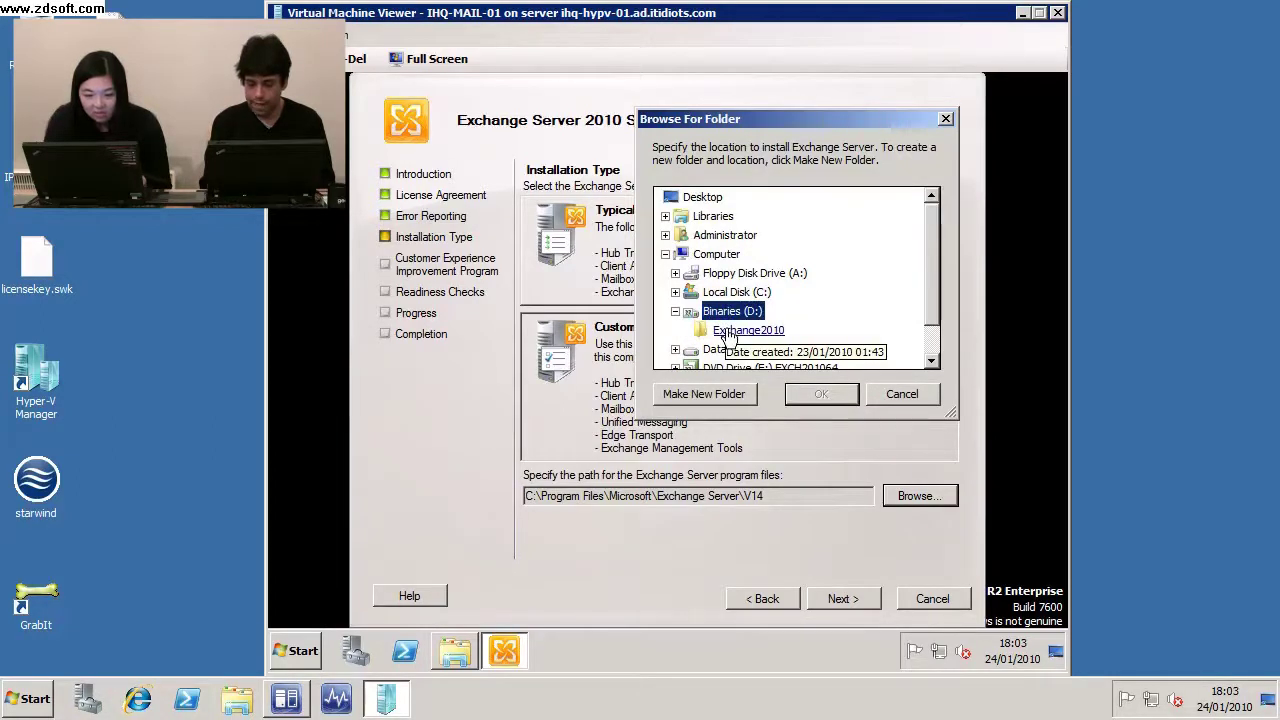
click(717, 395)
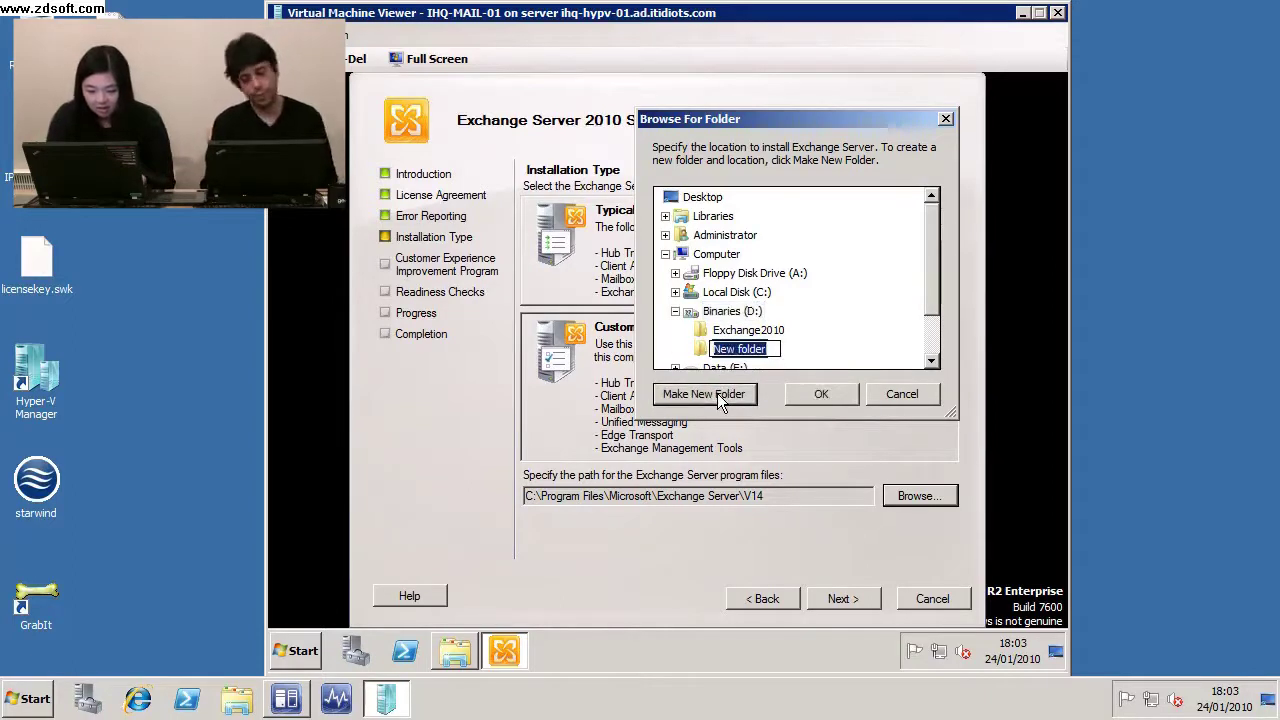
text(Program)
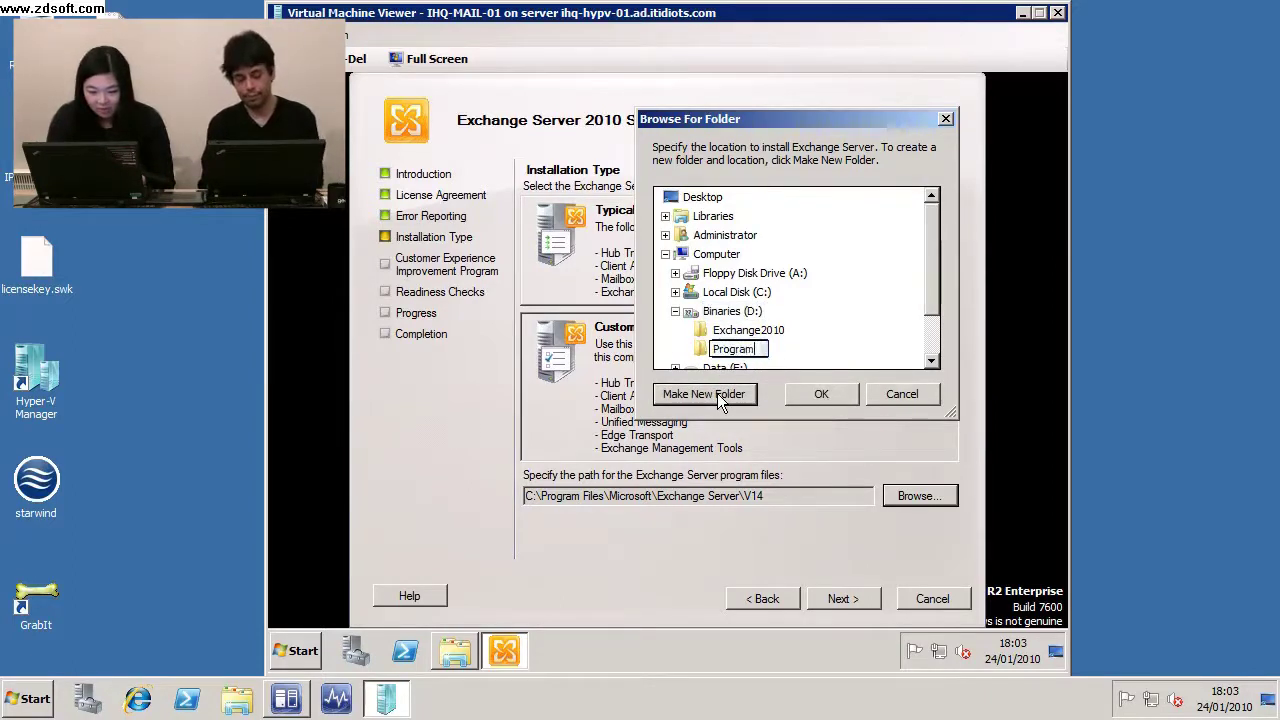
text( Files)
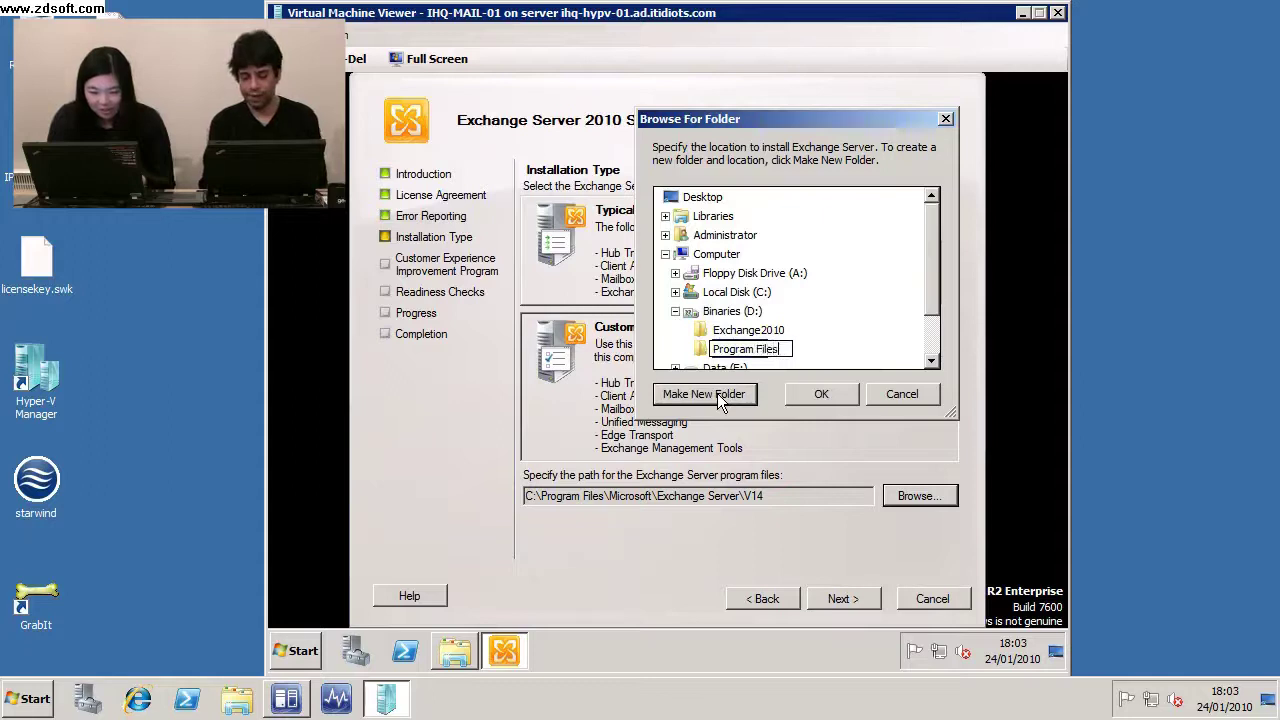
key(Return)
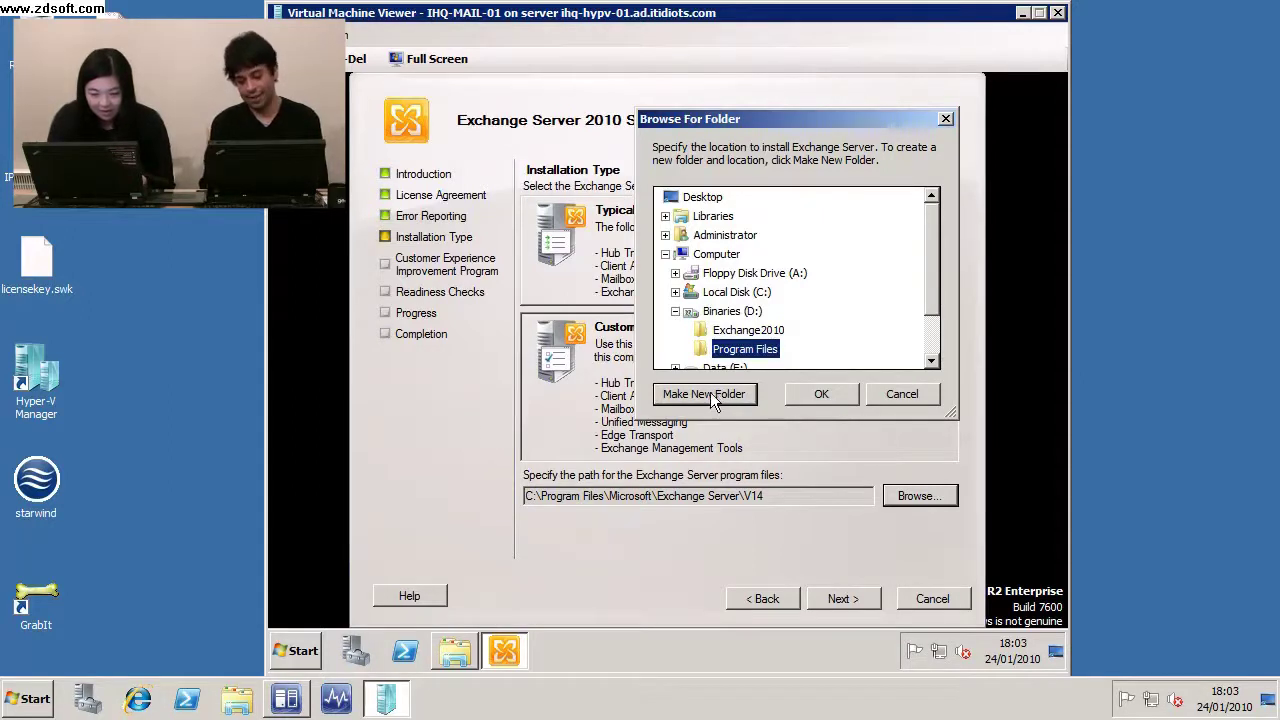
click(817, 398)
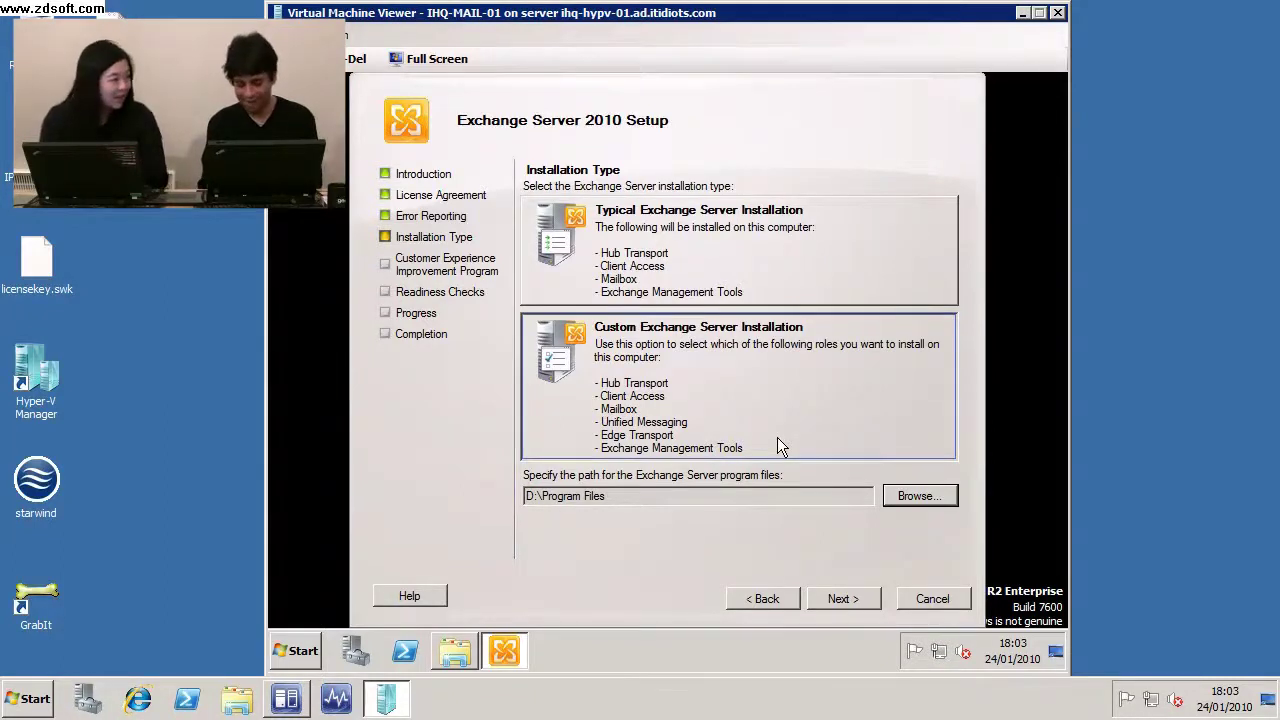
click(899, 496)
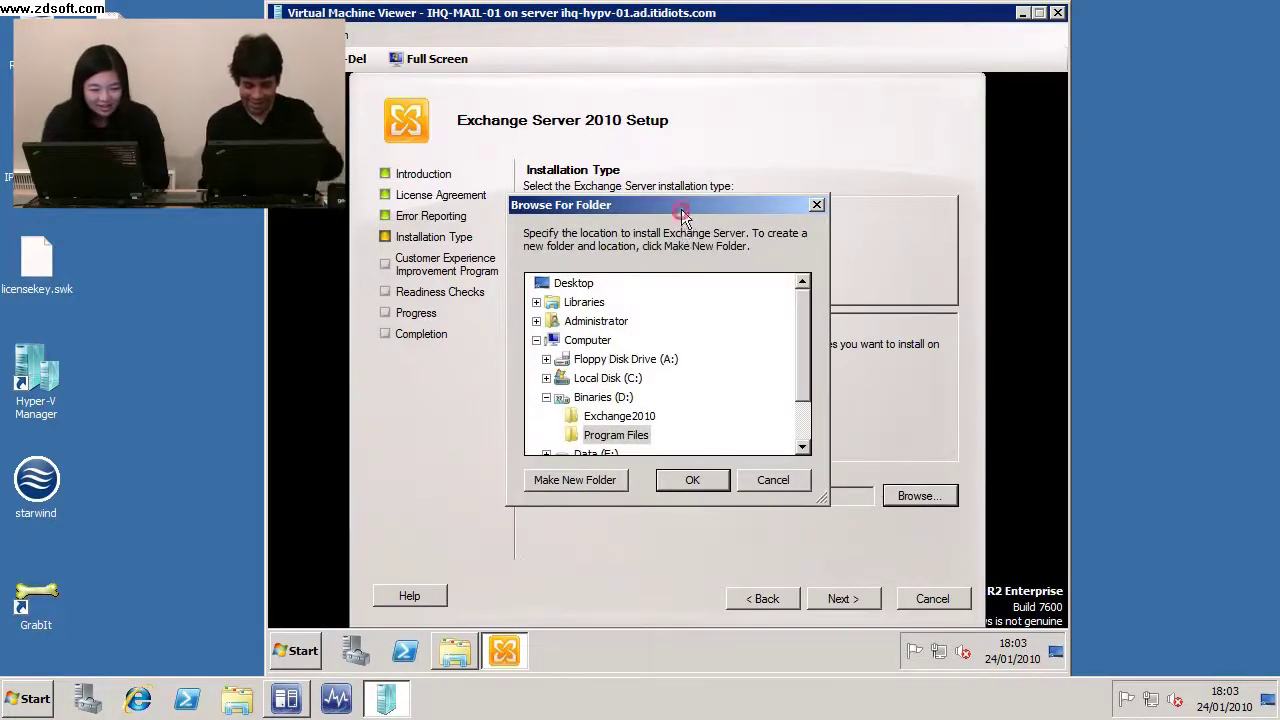
Create an 'Exchange 2010' folder inside D:\Program Files and use it as the install location
drag(683, 211, 639, 372)
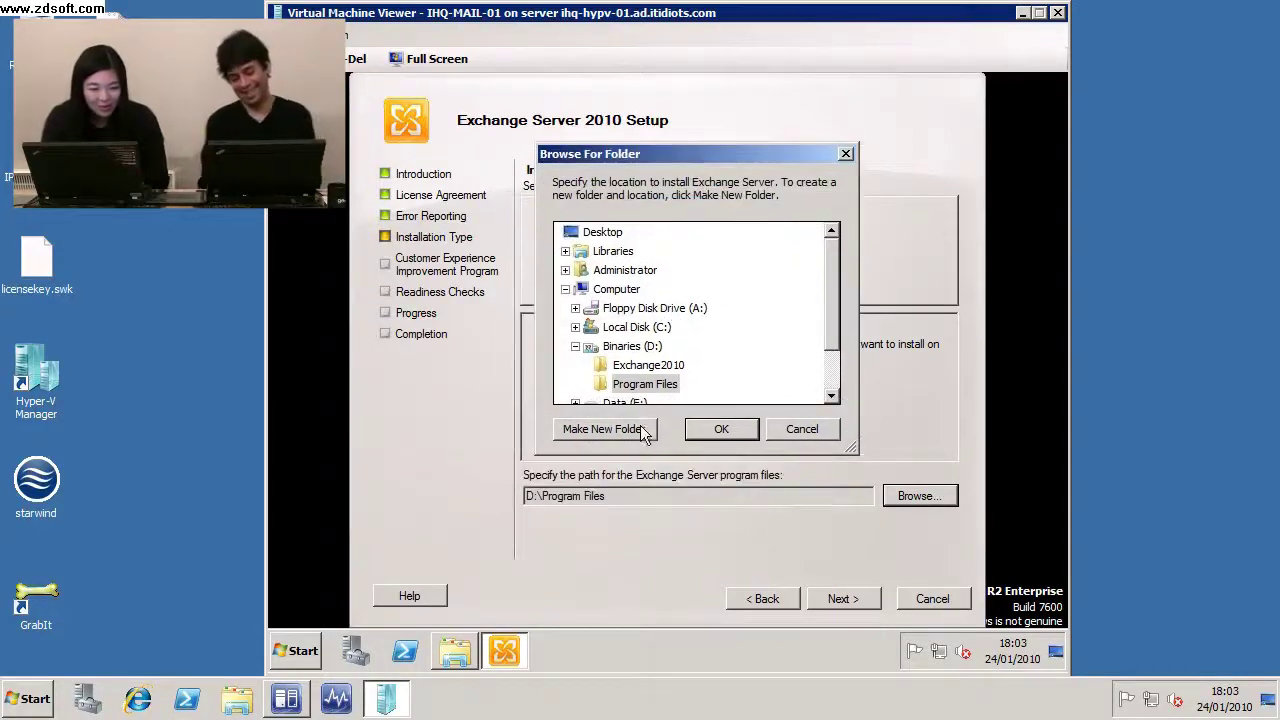
click(641, 430)
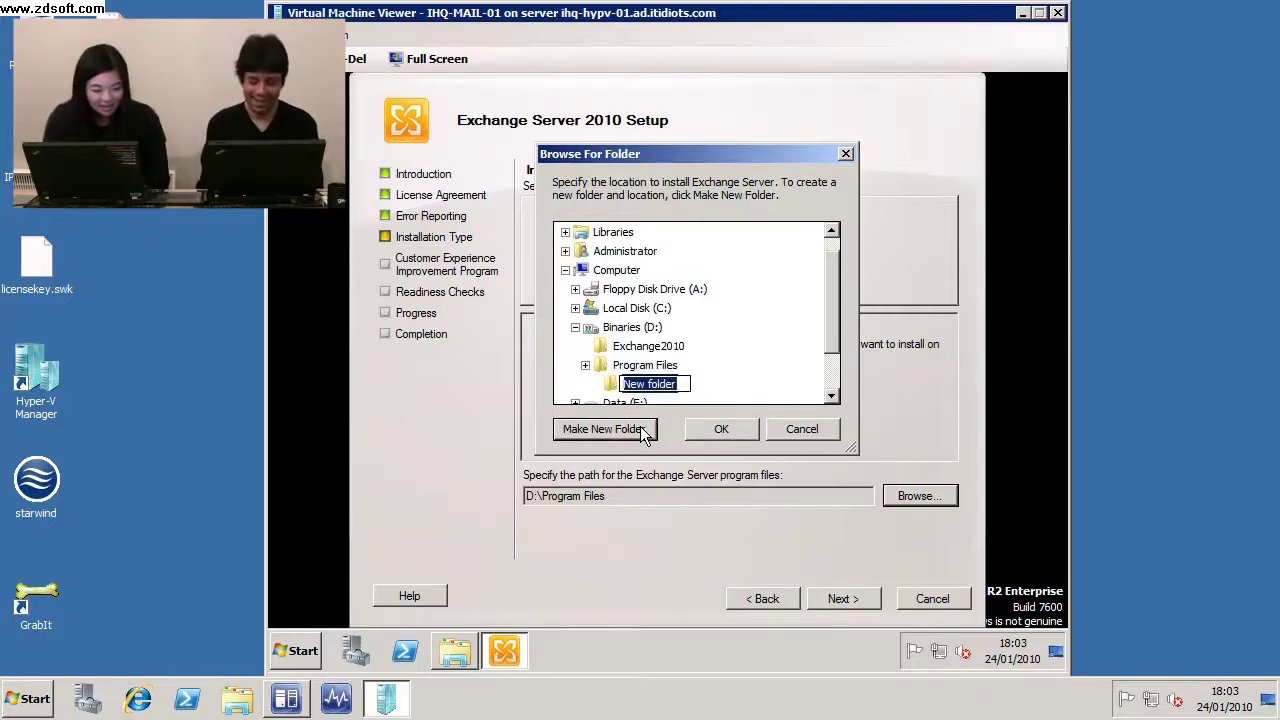
text(E)
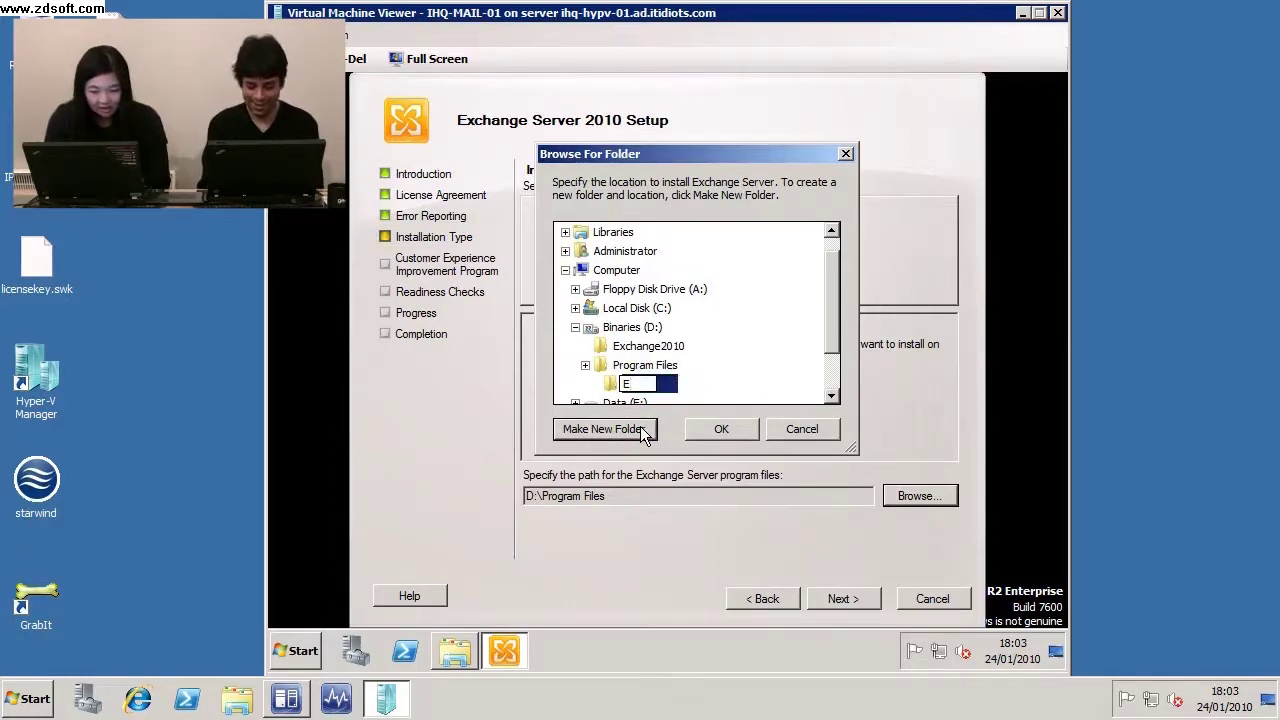
text(xchange)
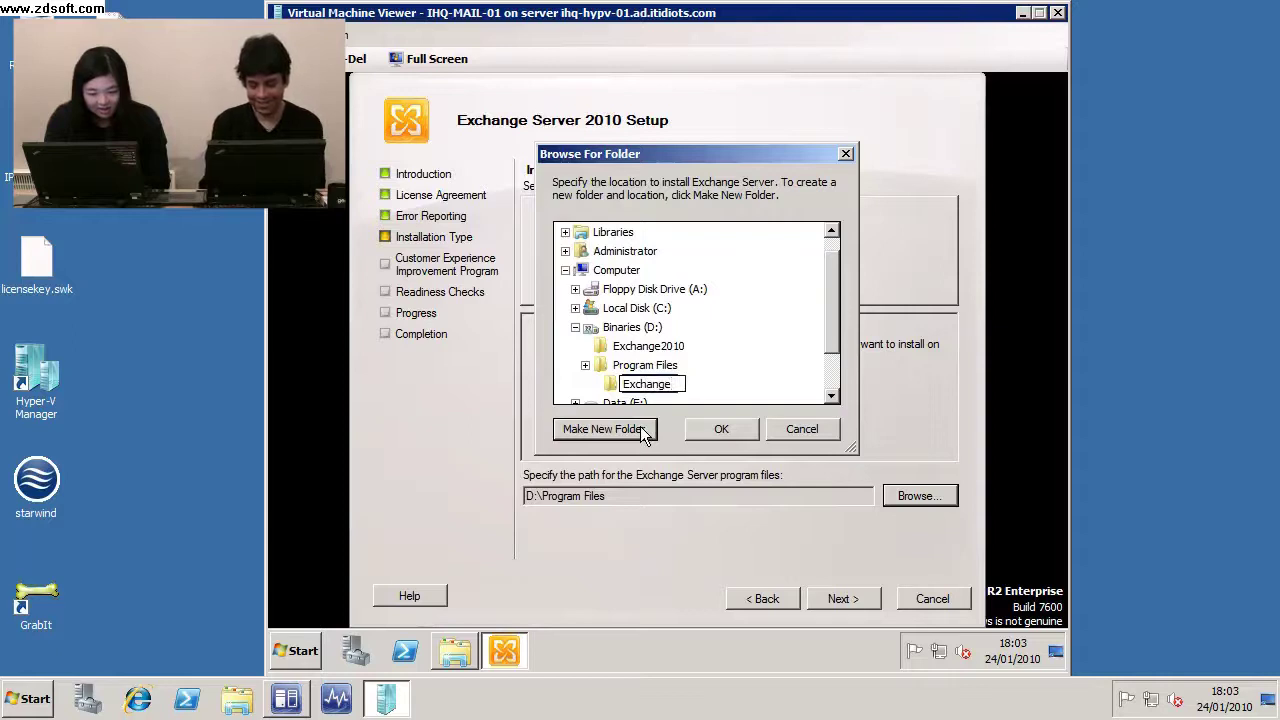
text( 2010)
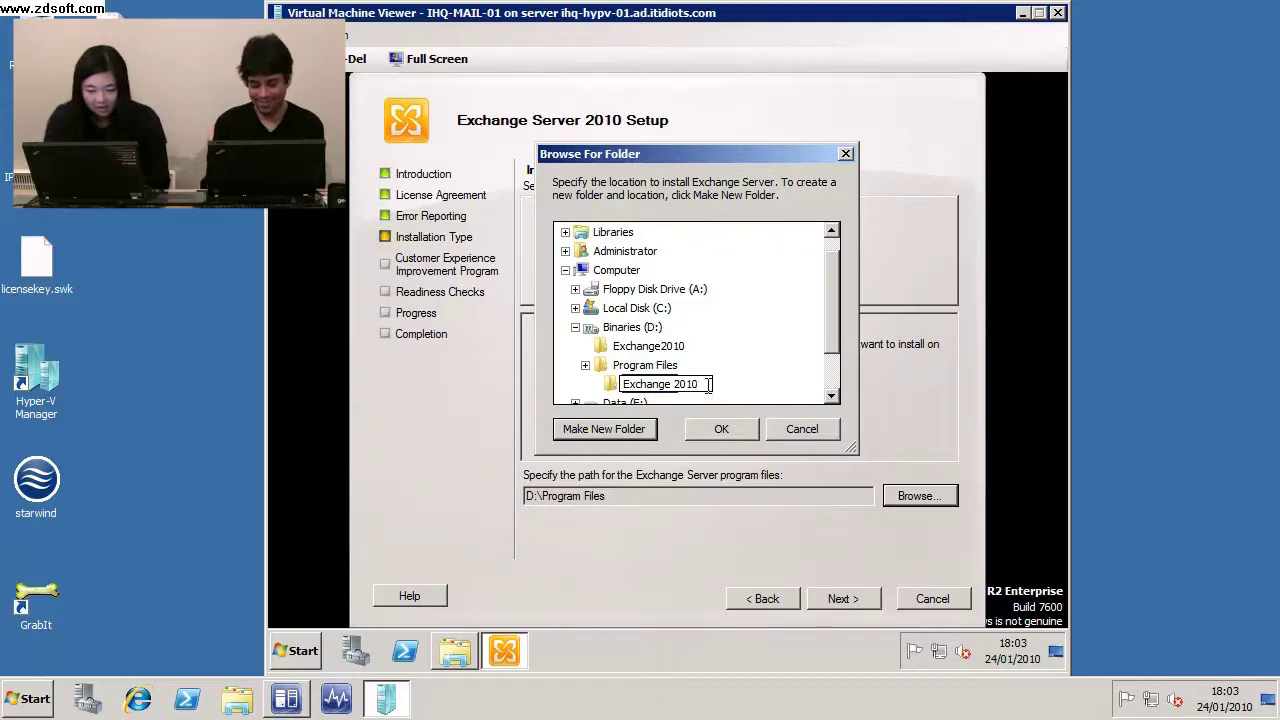
key(Return)
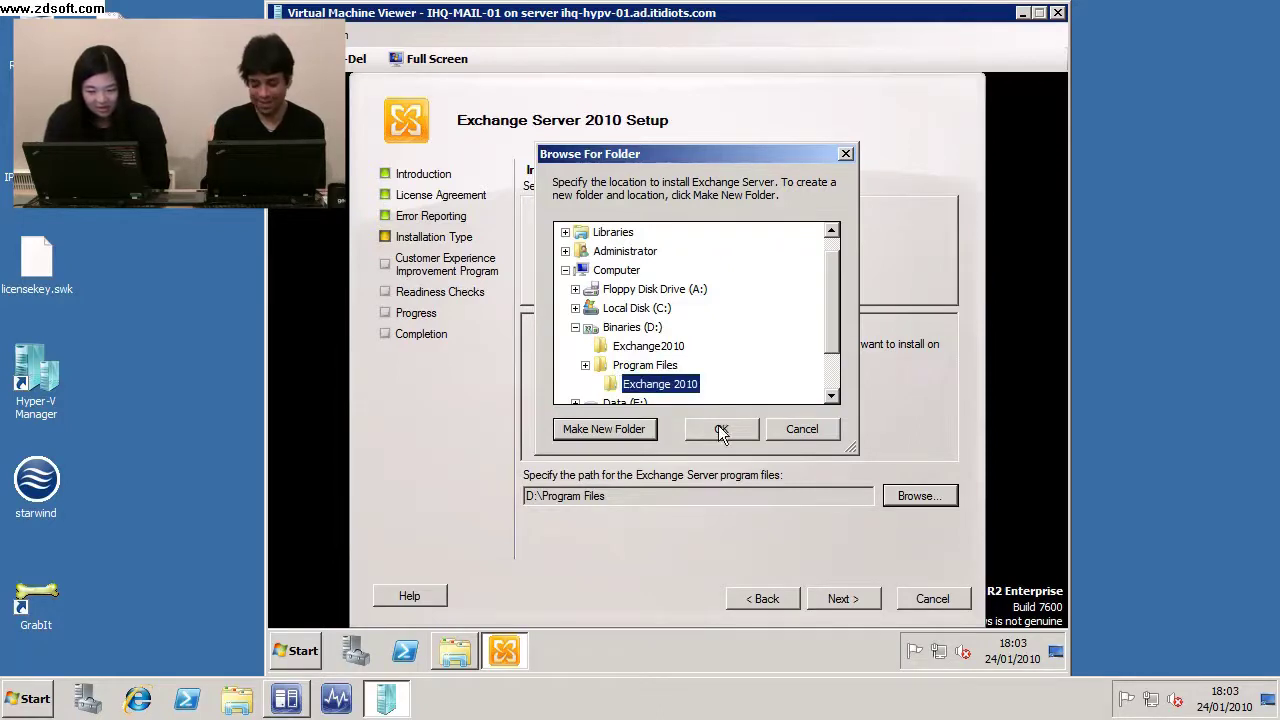
click(720, 430)
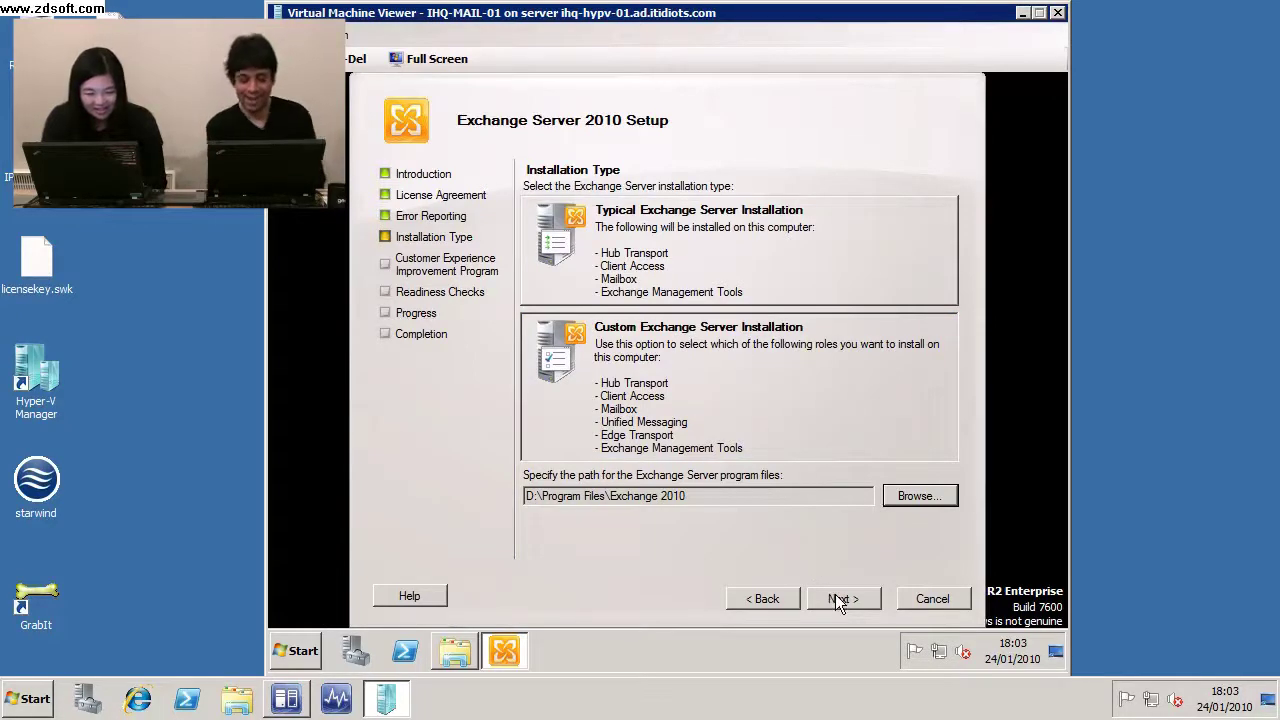
click(838, 598)
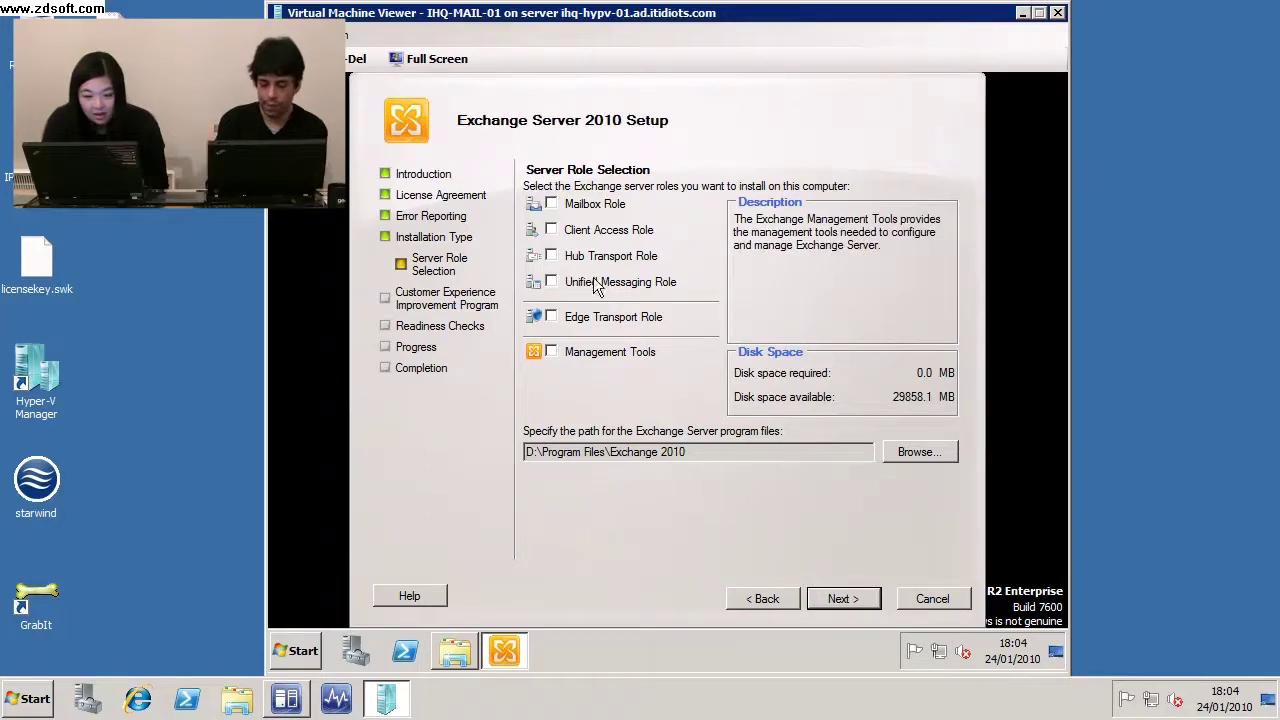
Tick the Mailbox, Client Access and Hub Transport roles and proceed to organization naming
click(551, 203)
click(551, 230)
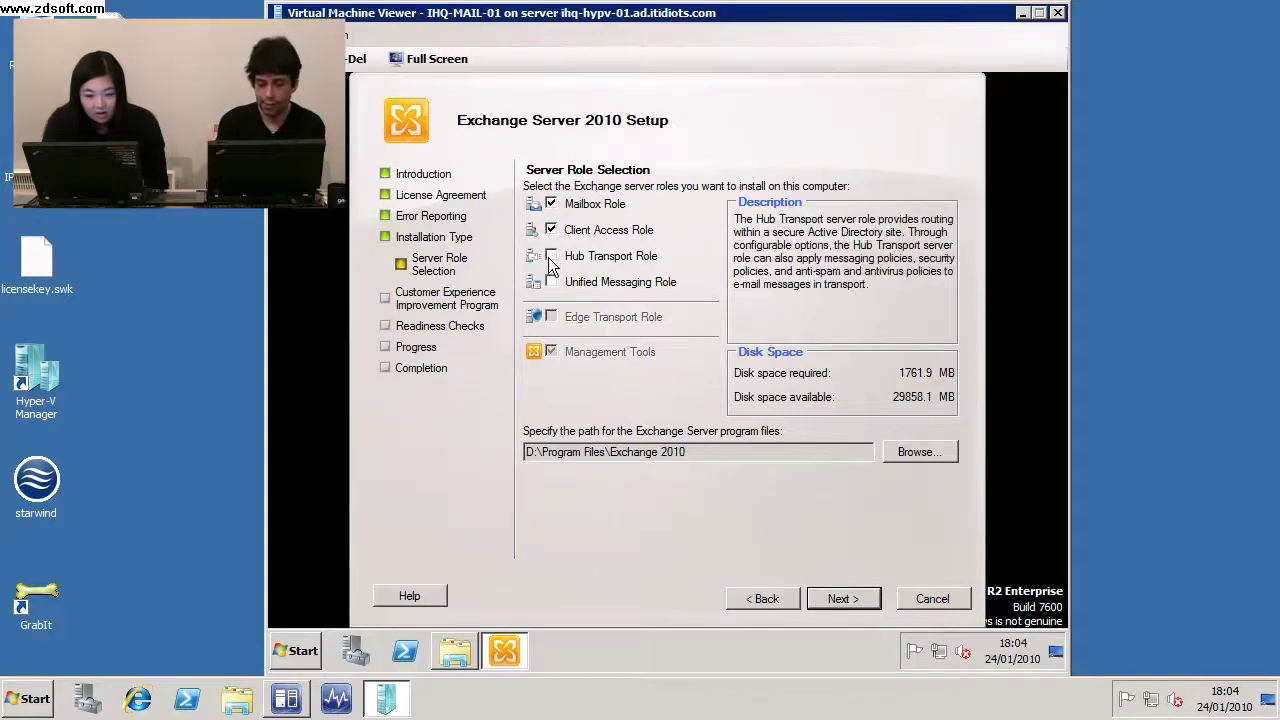
click(551, 256)
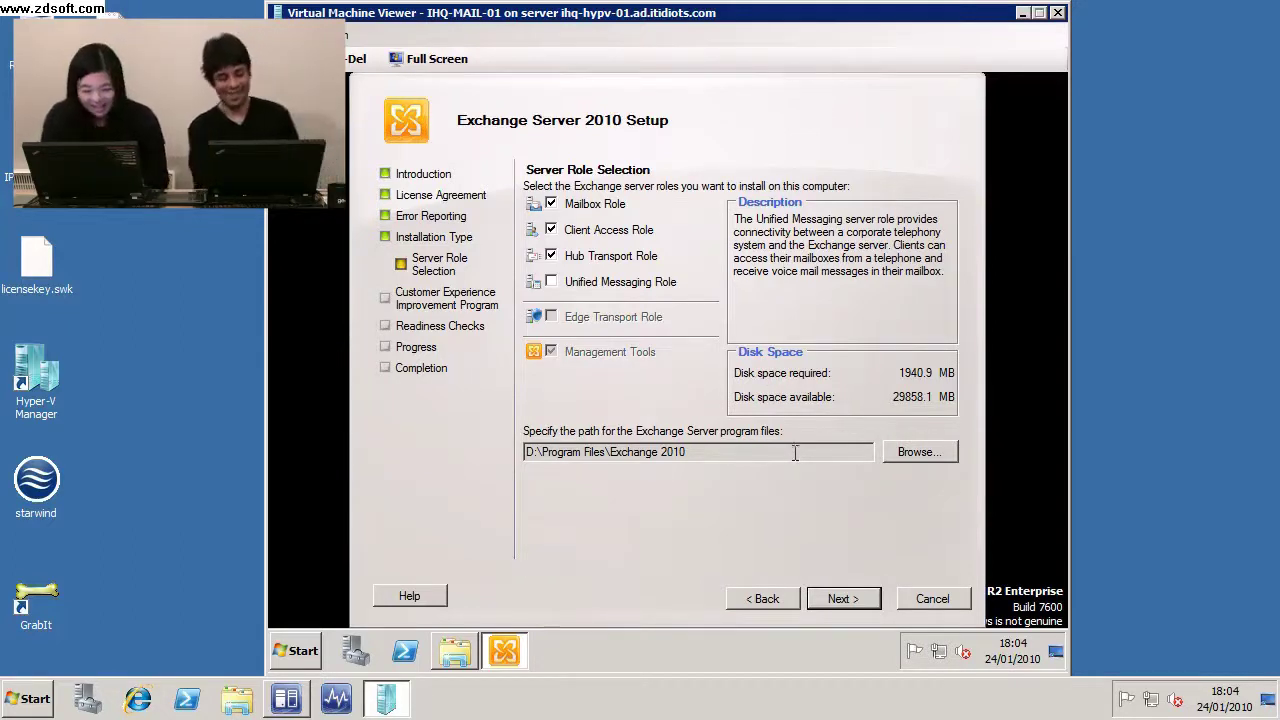
click(845, 603)
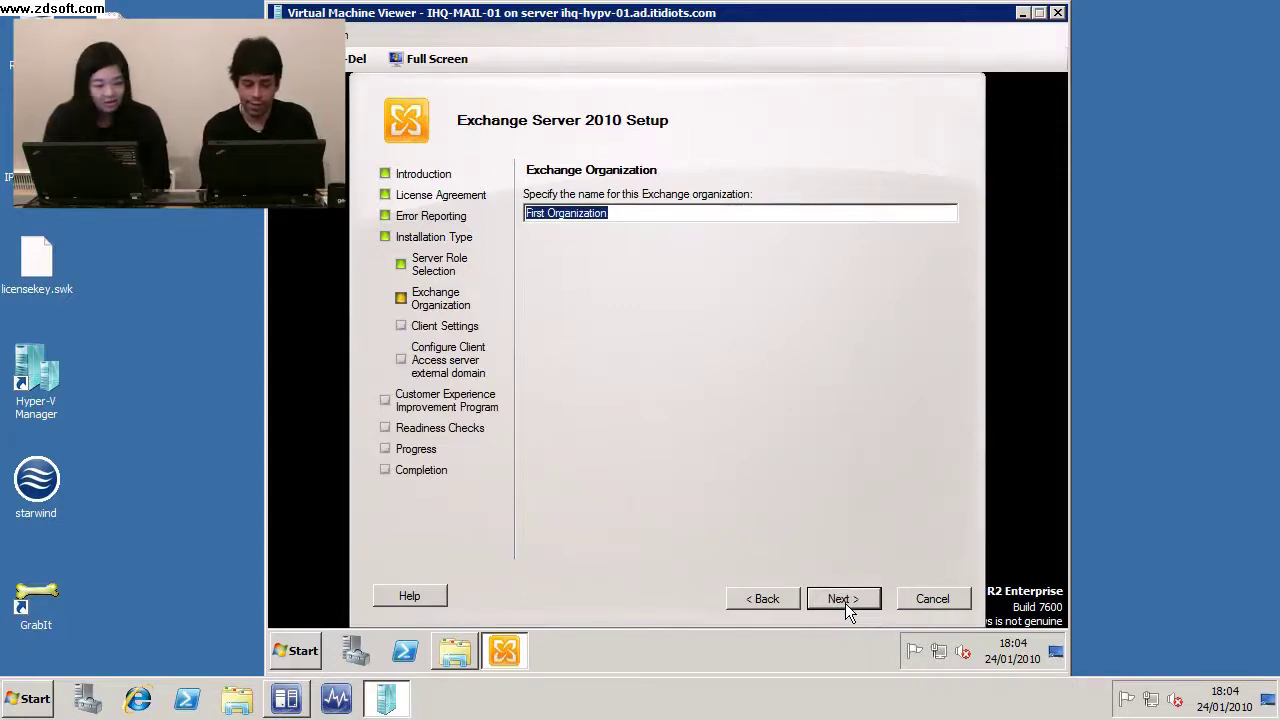
Replace 'First Organization' with 'ITIdiots Corporation' as the organization name and continue
text(I)
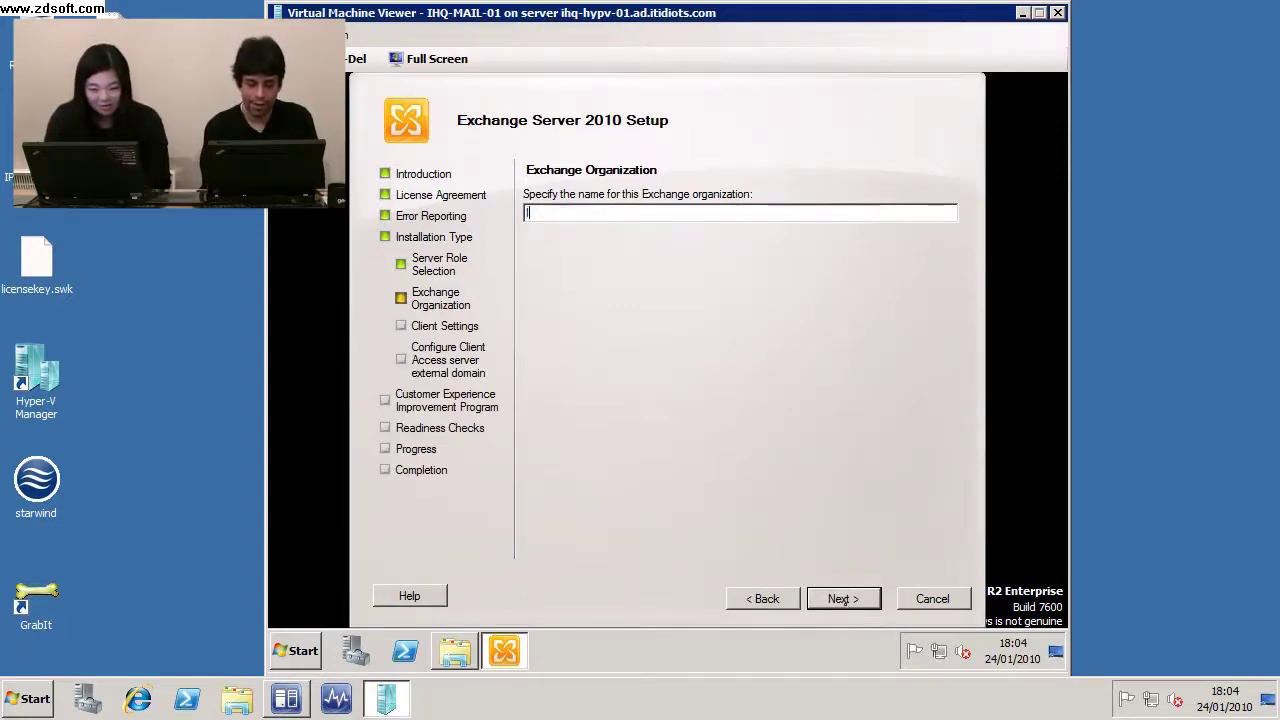
text(TIdiots)
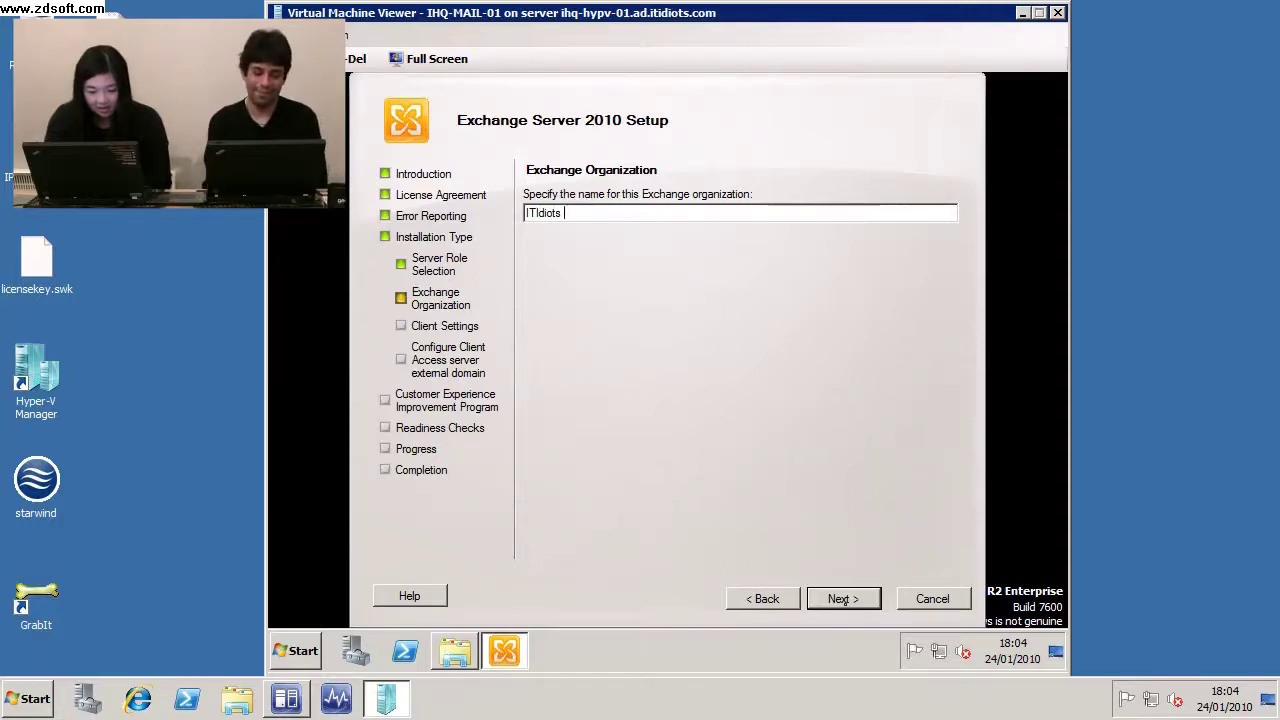
text( Corporation)
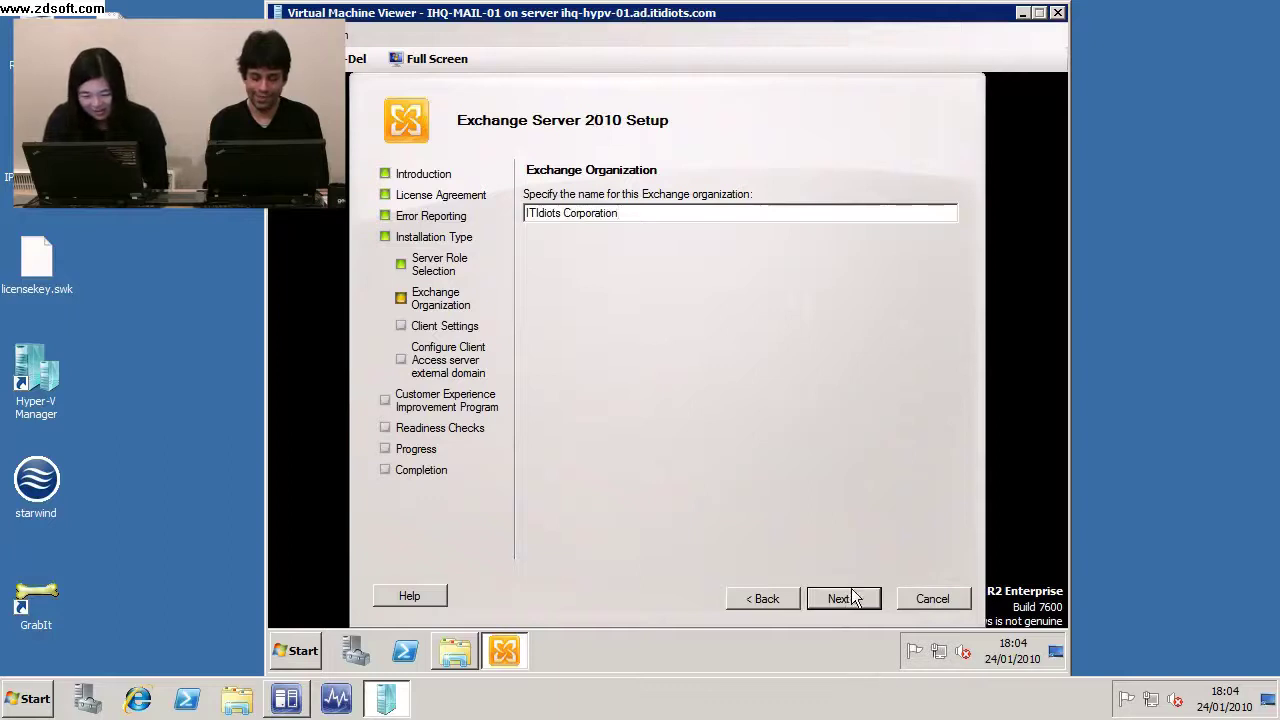
click(852, 596)
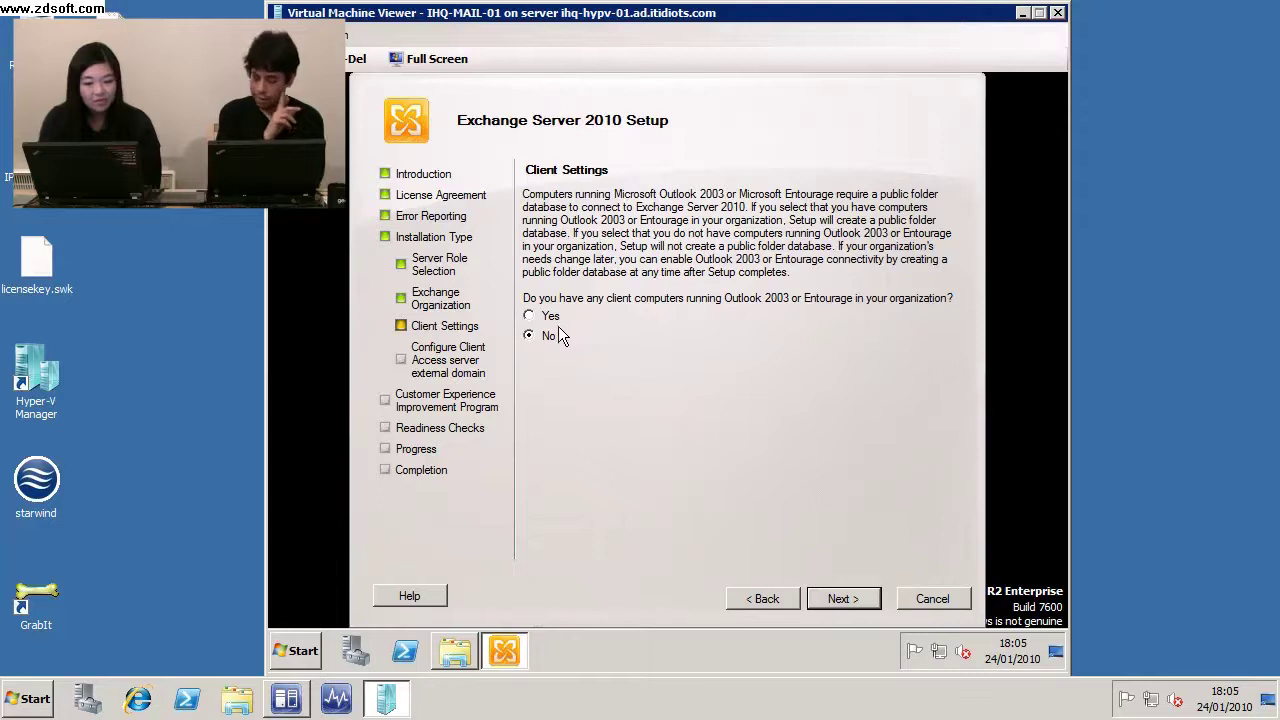
Keep No for Outlook 2003 or Entourage clients and advance to the external domain page
click(845, 597)
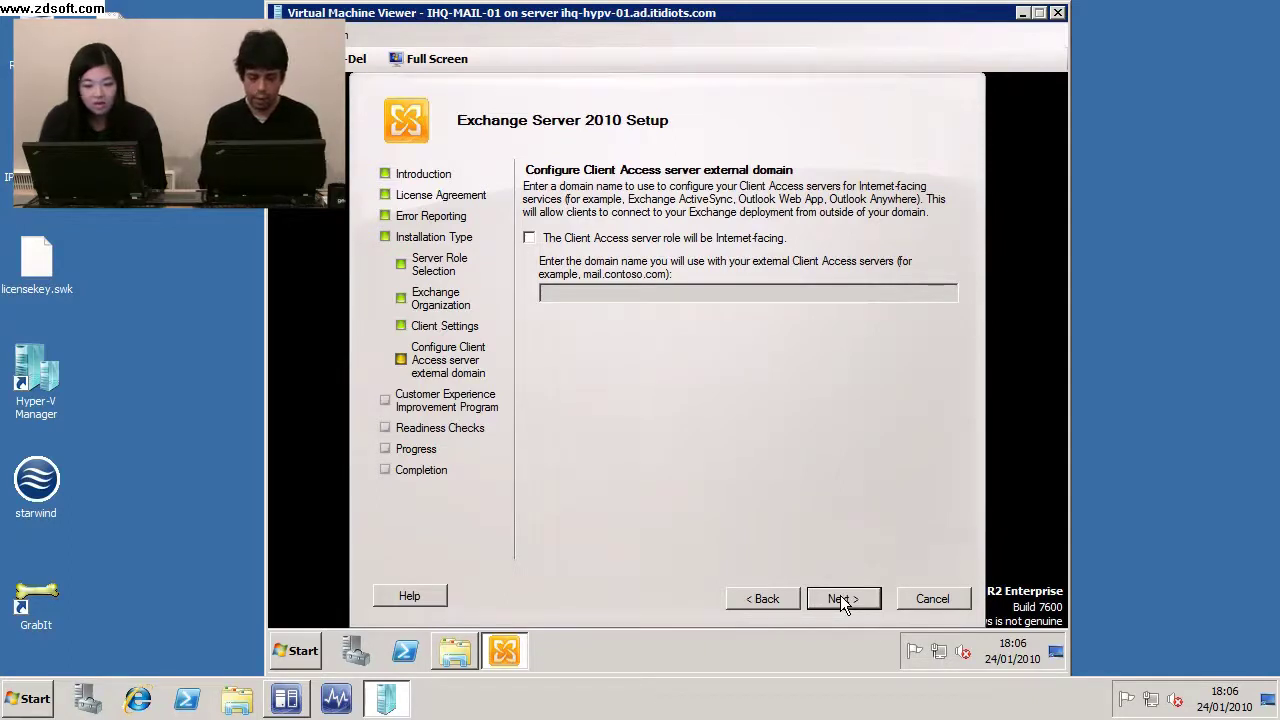
Leave the Internet-facing option unticked and advance to the Customer Experience Improvement Program page
click(840, 597)
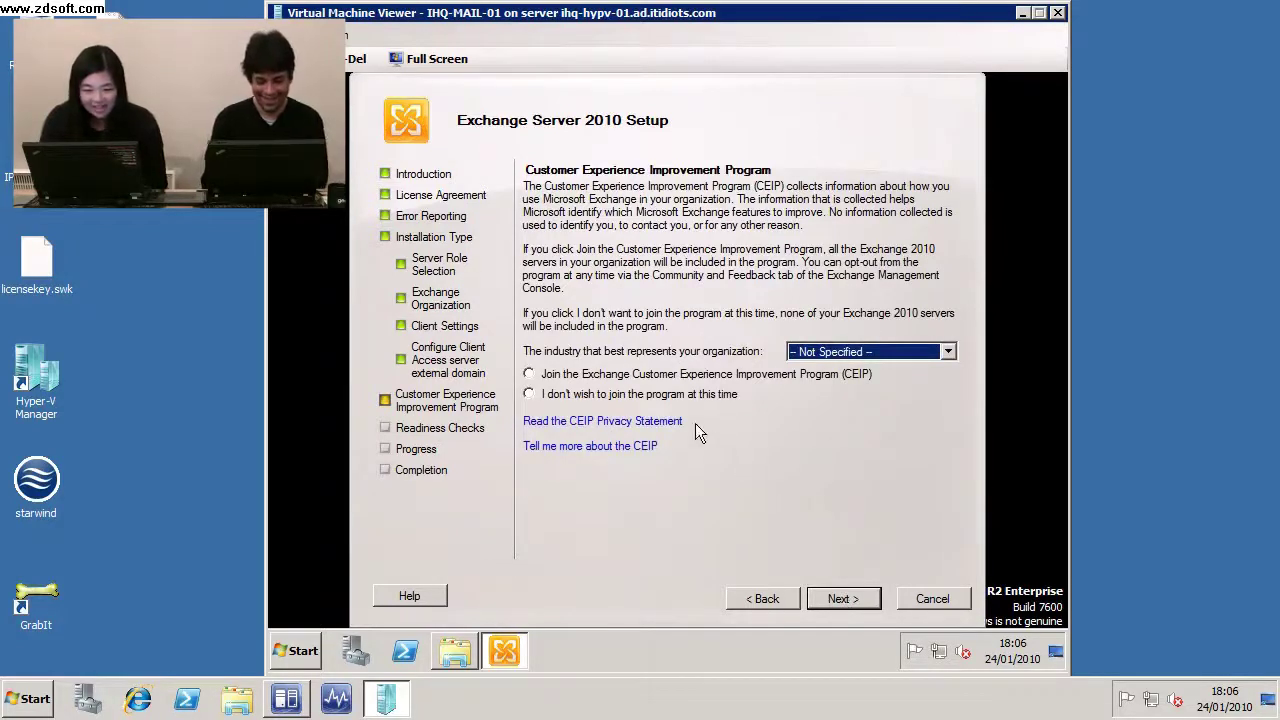
Choose not to join the improvement program, pass the readiness checks, and start Install
click(608, 397)
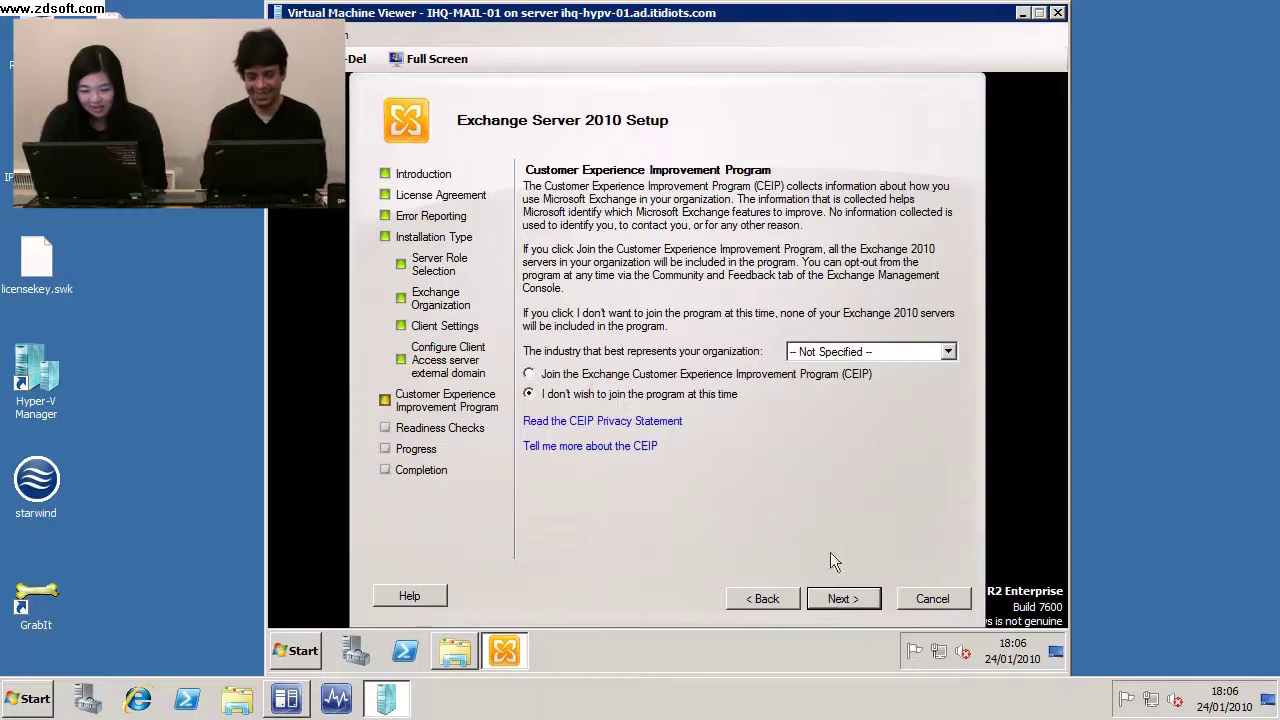
click(860, 601)
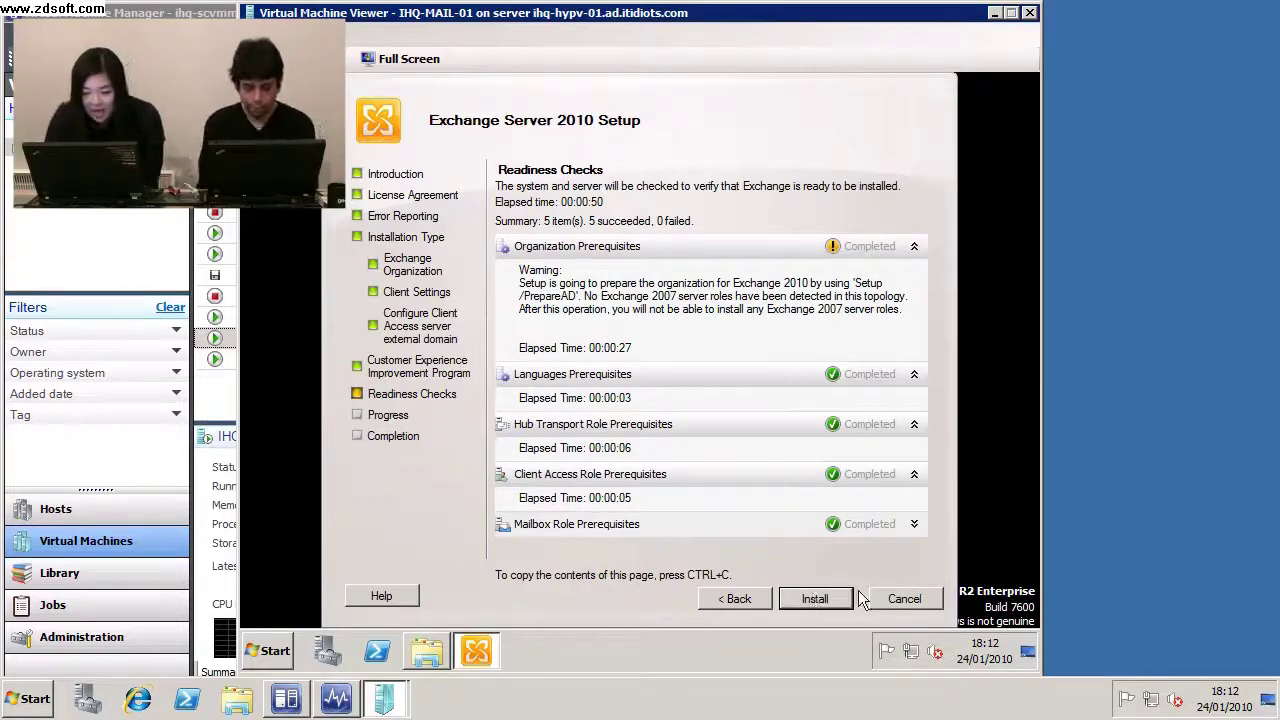
click(838, 600)
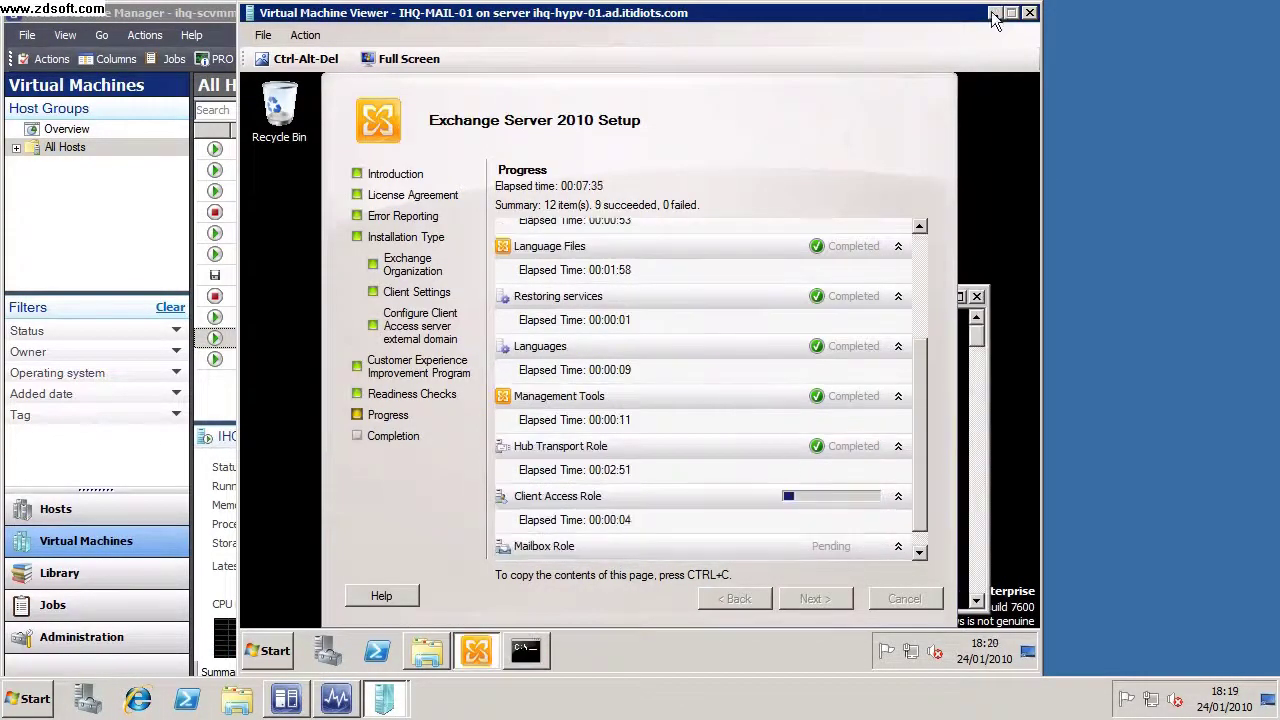
Let setup finish all 12 items with no errors, then bring up the VM's Start menu
right_click(384, 698)
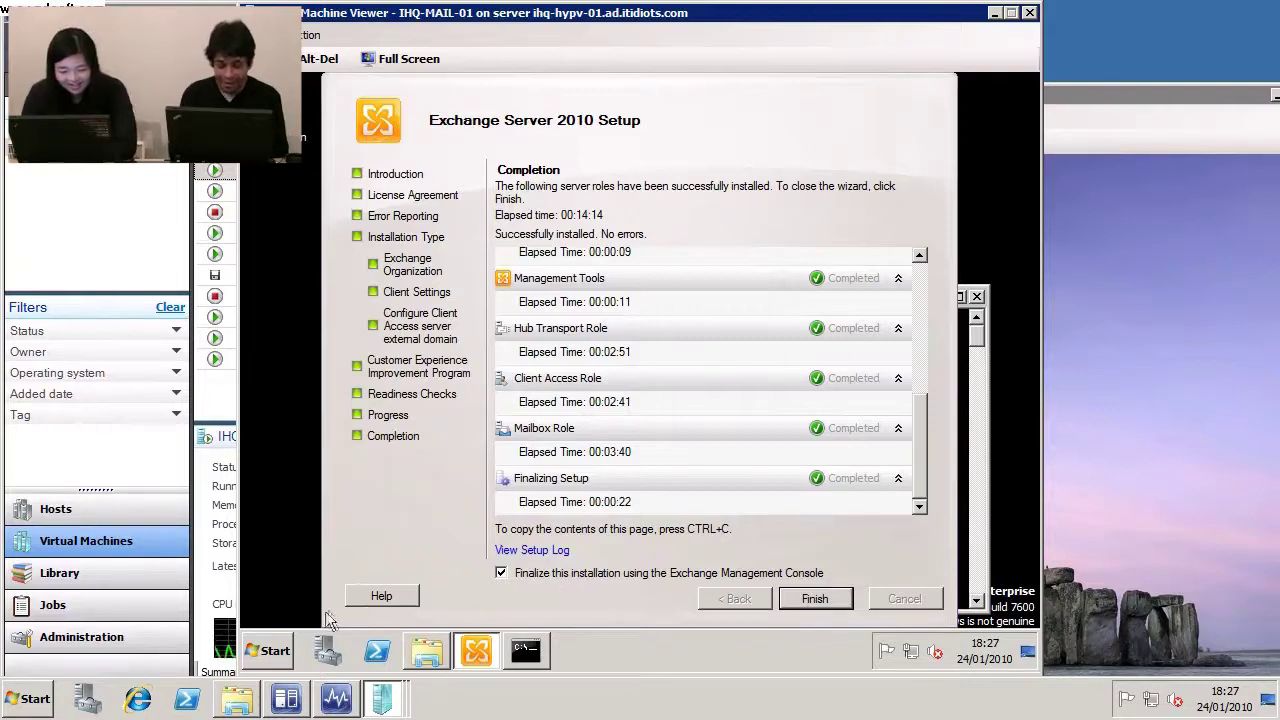
click(272, 652)
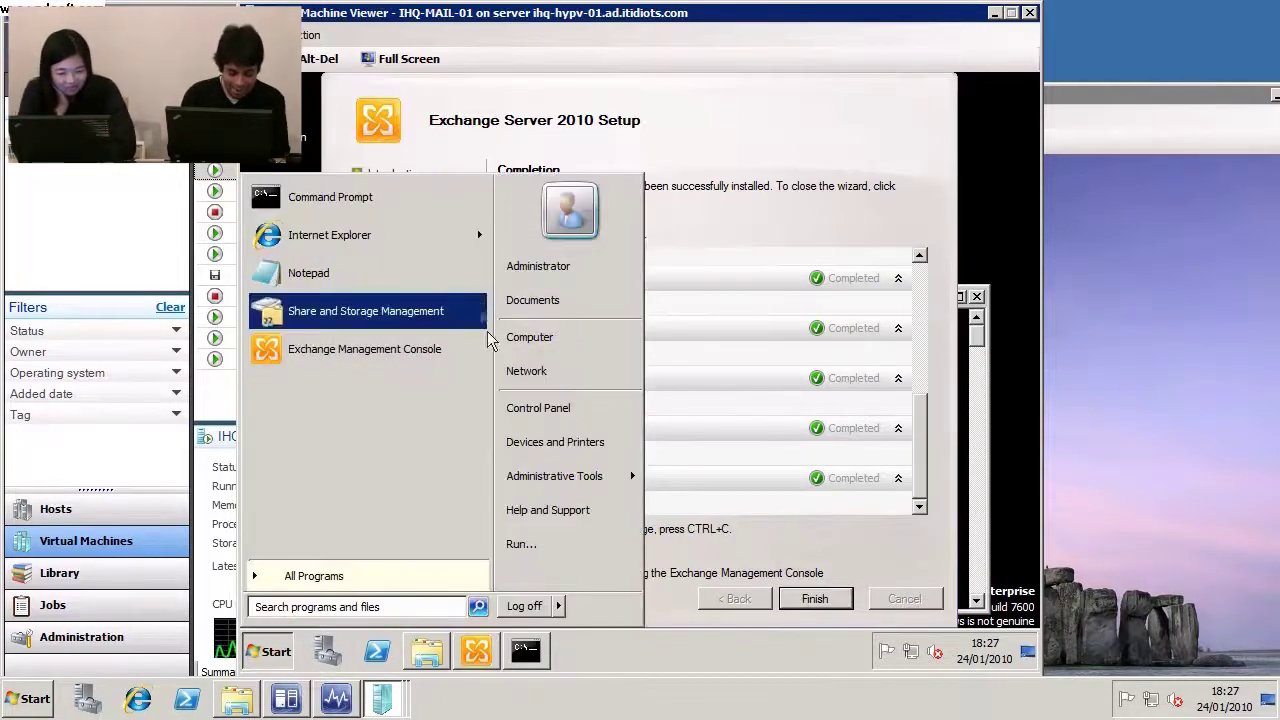
Browse Computer to C:\ExchangeSetupLogs and open the ExchangeSetup text log in Notepad
click(555, 340)
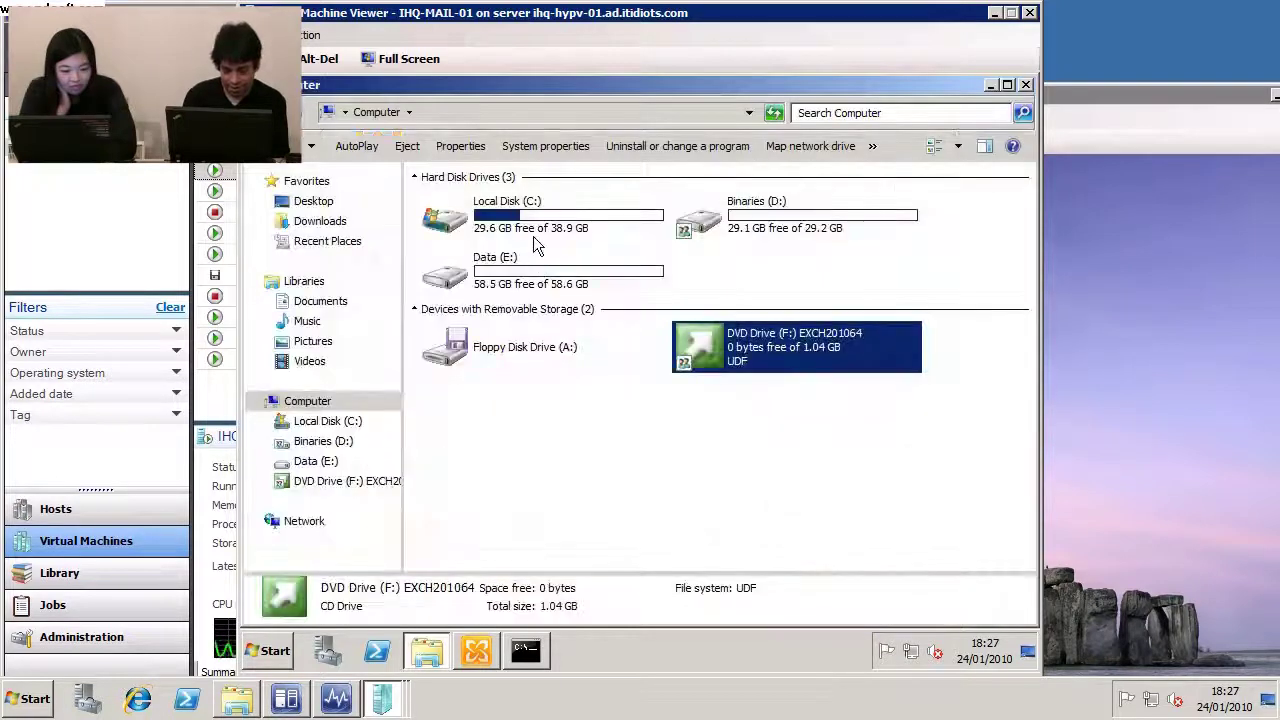
click(533, 229)
double_click(533, 229)
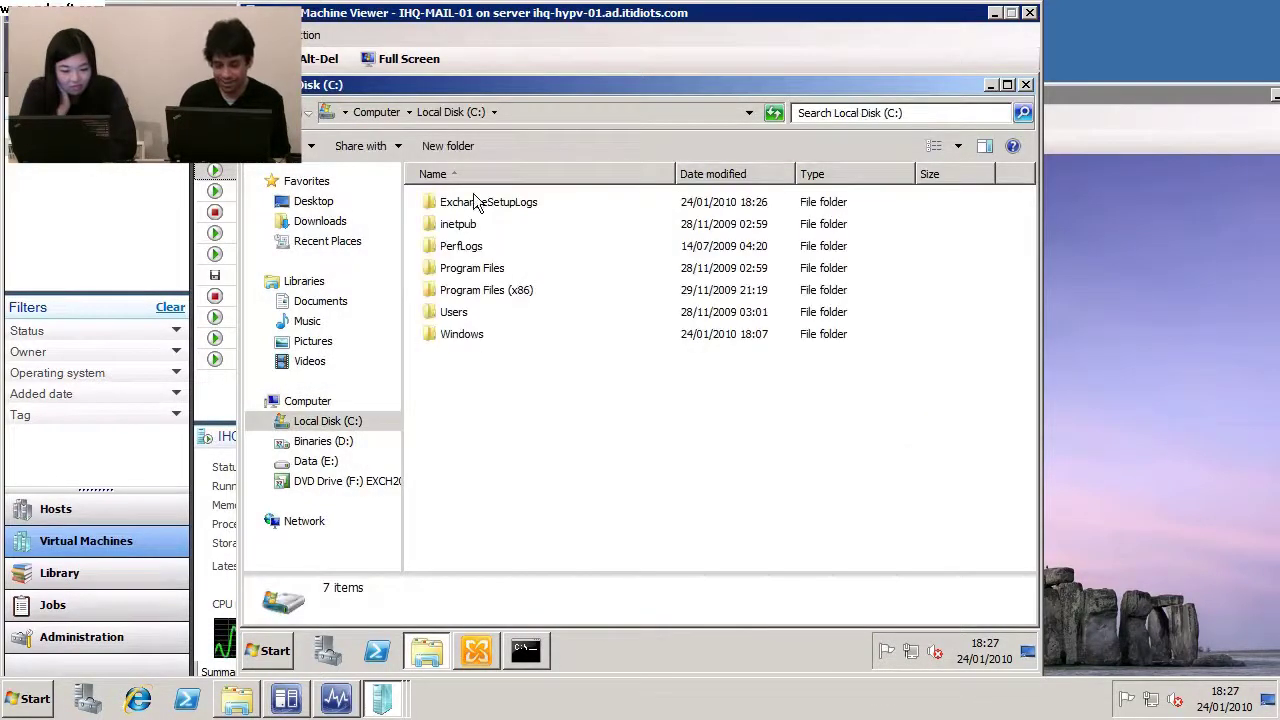
click(475, 206)
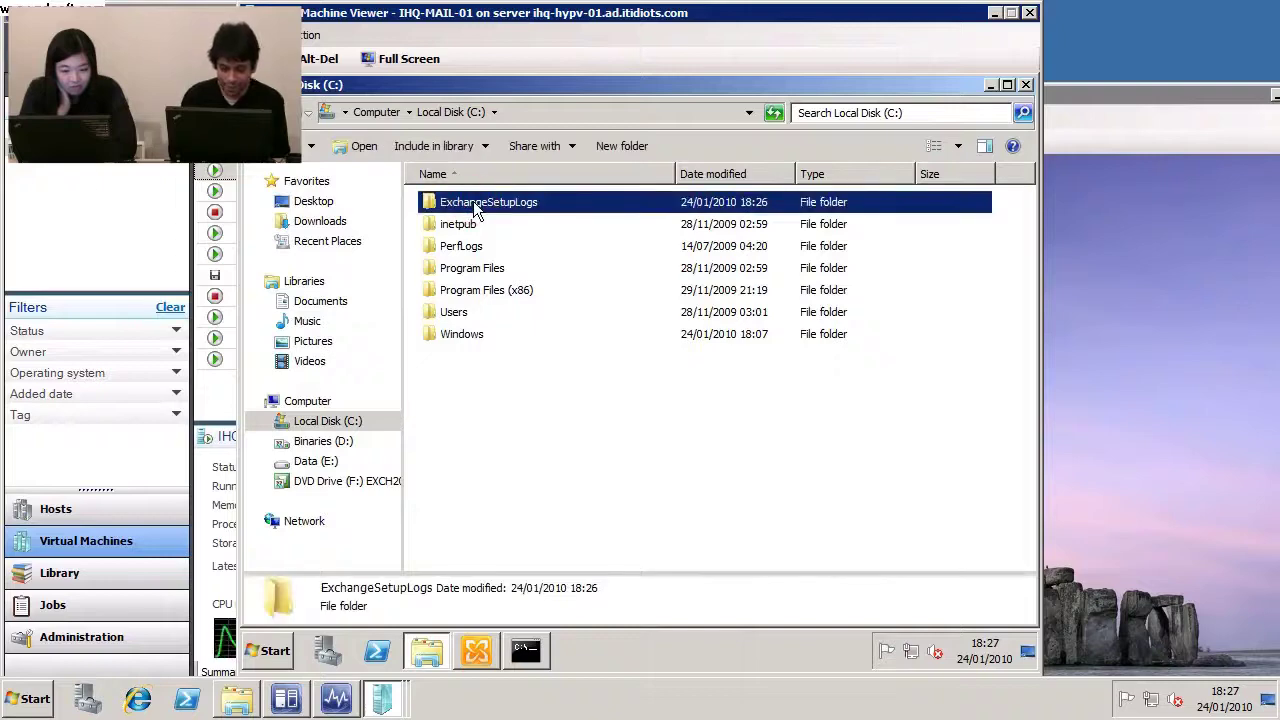
click(473, 201)
double_click(429, 202)
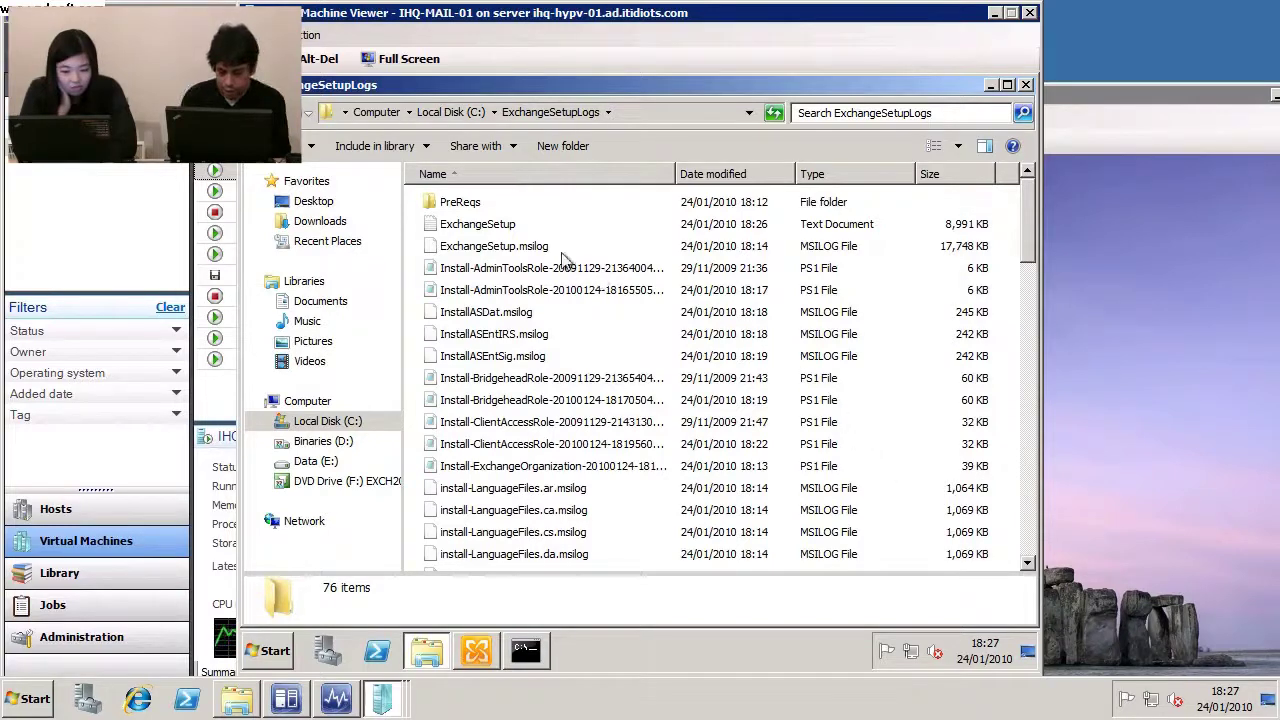
double_click(488, 226)
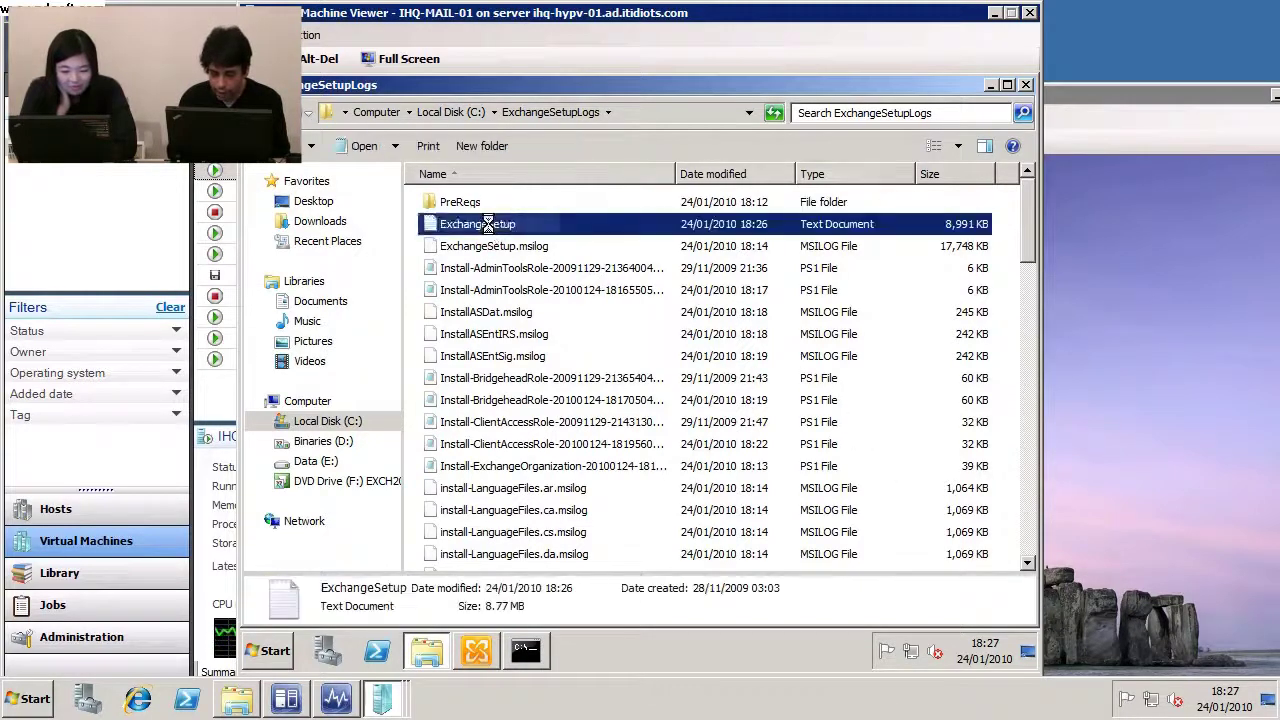